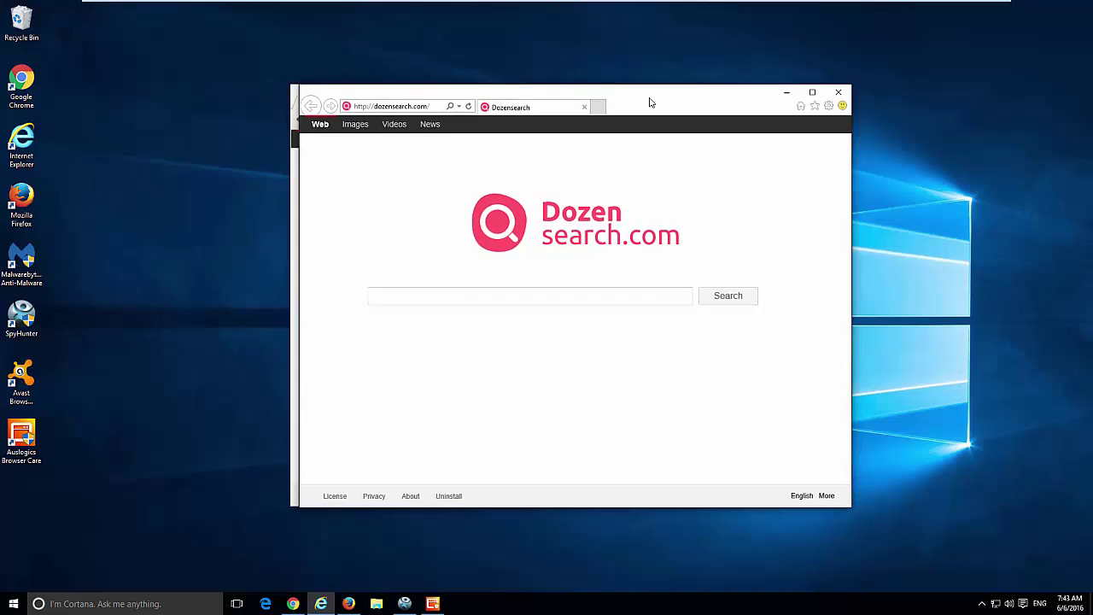
- Check Chrome and Firefox on Dozensearch, then search '123' in Firefox to see the redirect
{"action": "left_click", "coordinate": [302, 603]}
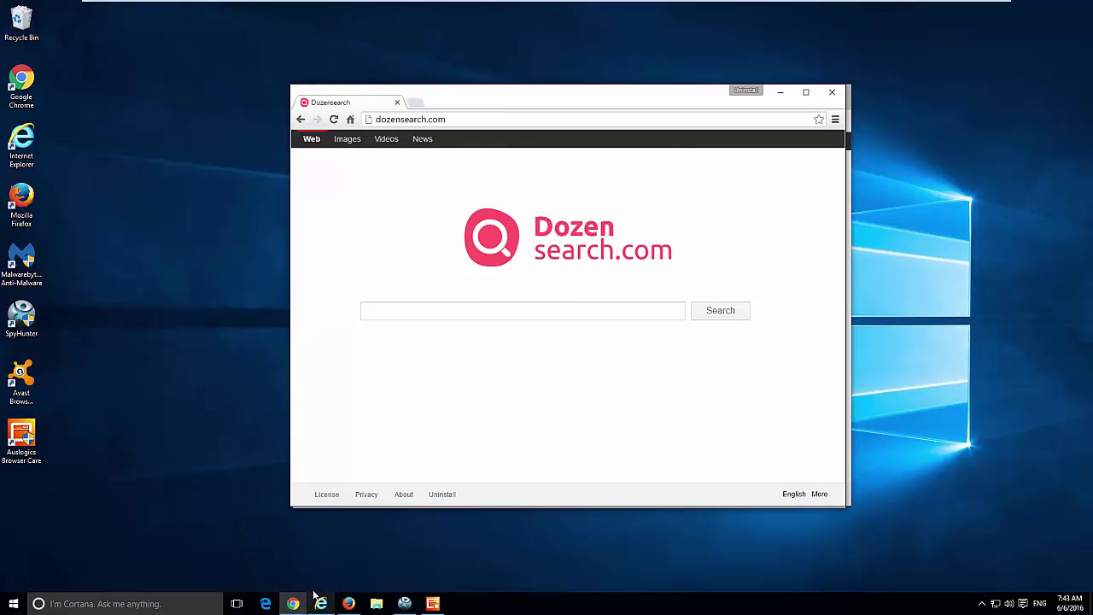
{"action": "left_click", "coordinate": [348, 603]}
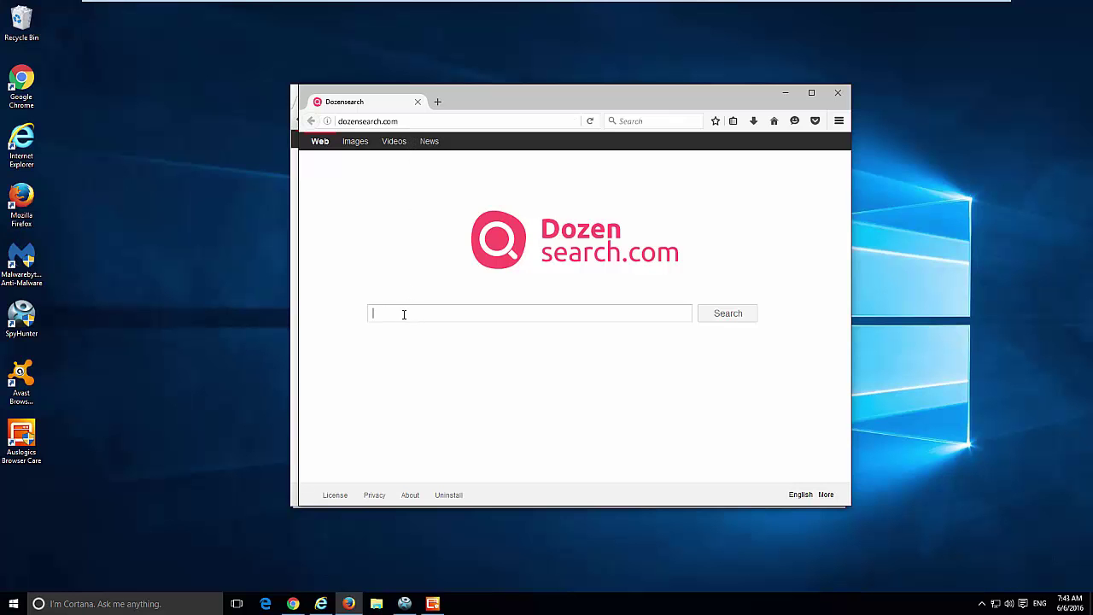
{"action": "type", "text": "123"}
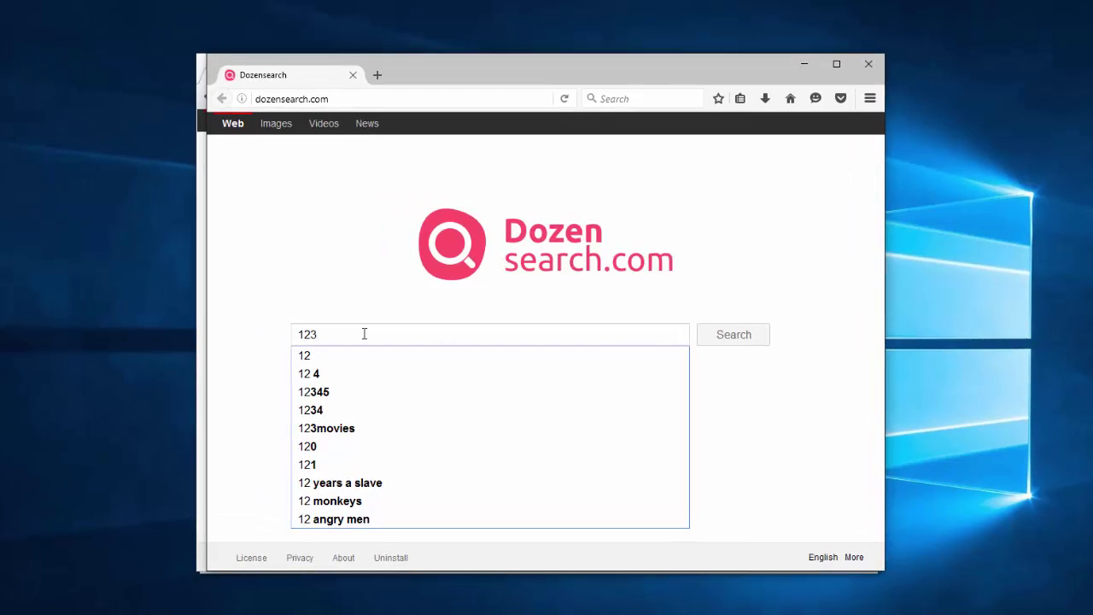
{"action": "key", "text": "Return"}
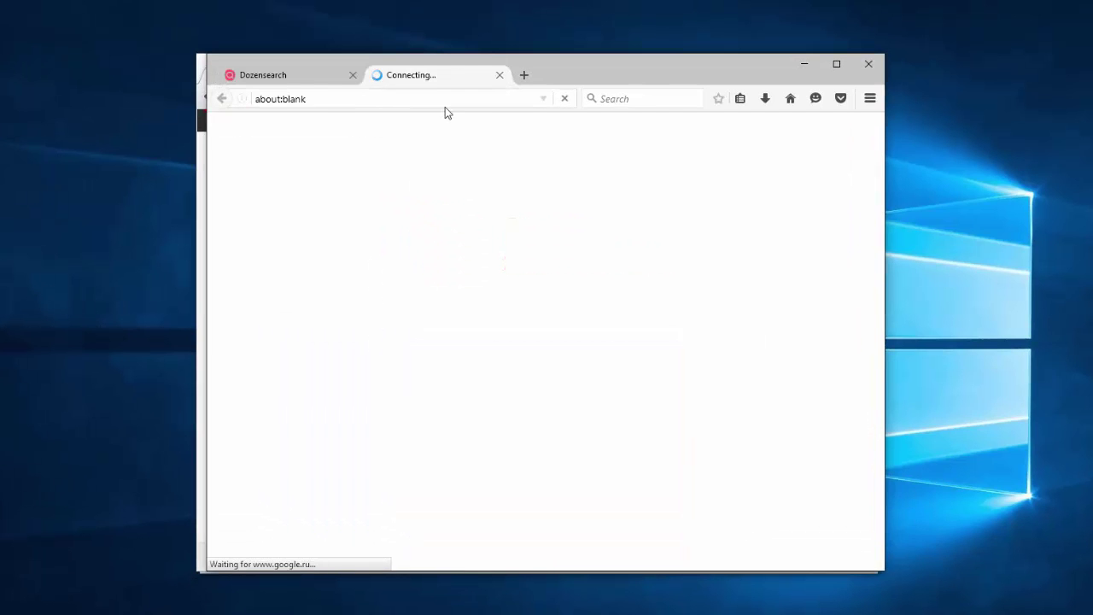
{"action": "left_click", "coordinate": [499, 75]}
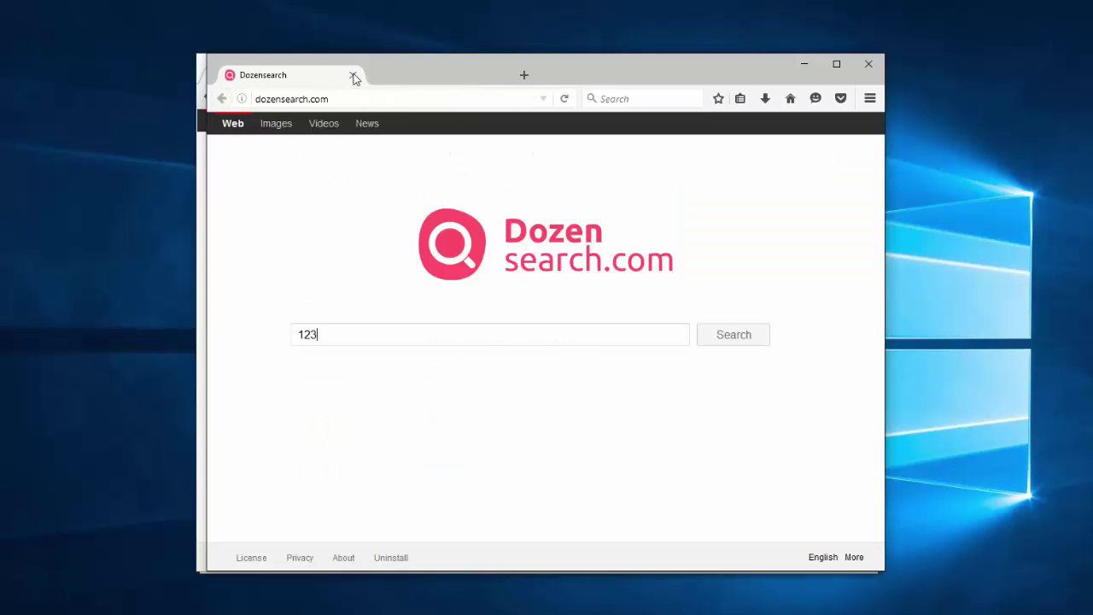
- Close the Firefox, Chrome and Internet Explorer windows
{"action": "left_click", "coordinate": [863, 67]}
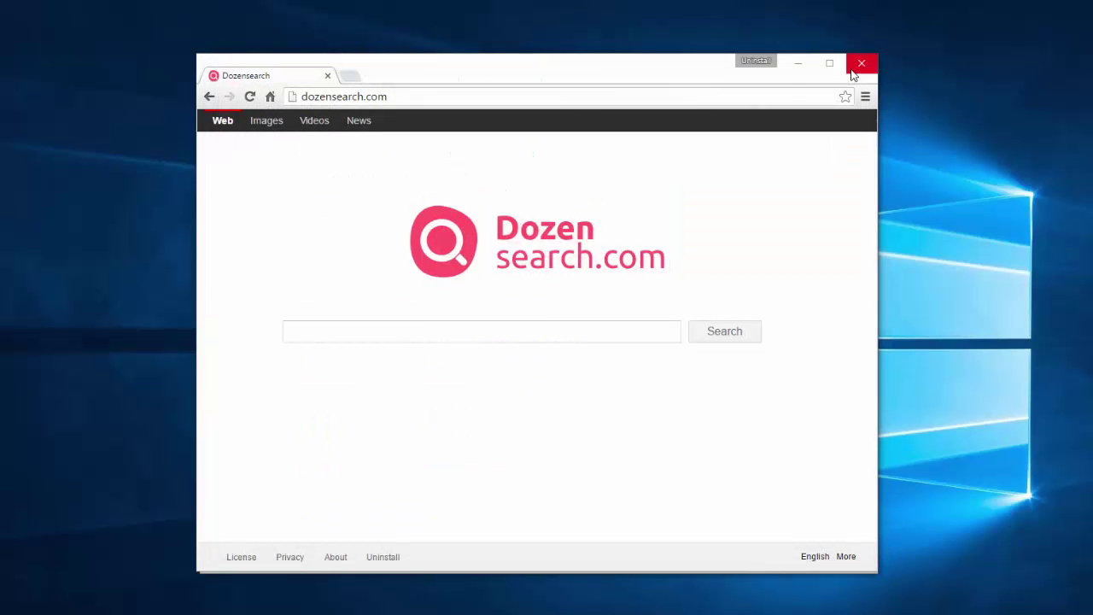
{"action": "left_click", "coordinate": [858, 67]}
{"action": "left_click", "coordinate": [861, 65]}
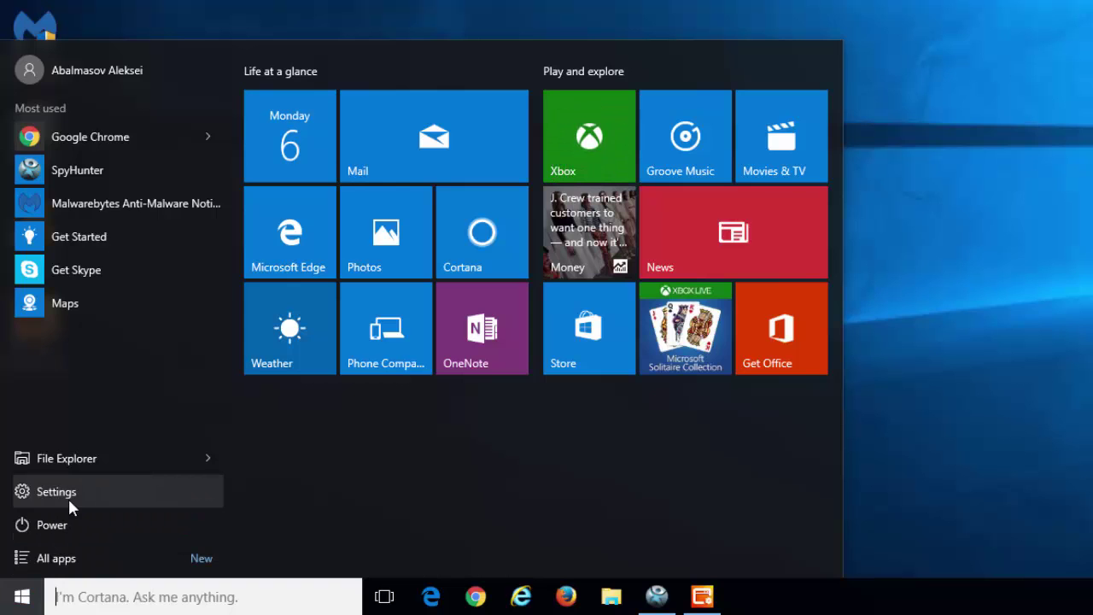
- Go to Settings > System > Apps & features to show installed apps with sizes and dates
{"action": "left_click", "coordinate": [68, 496]}
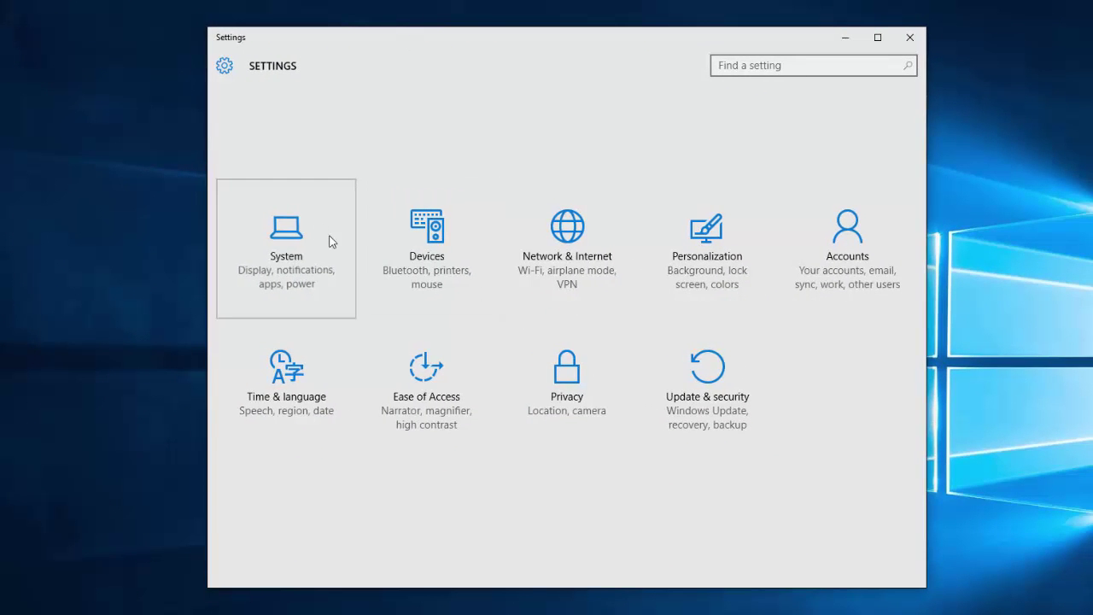
{"action": "left_click", "coordinate": [345, 281]}
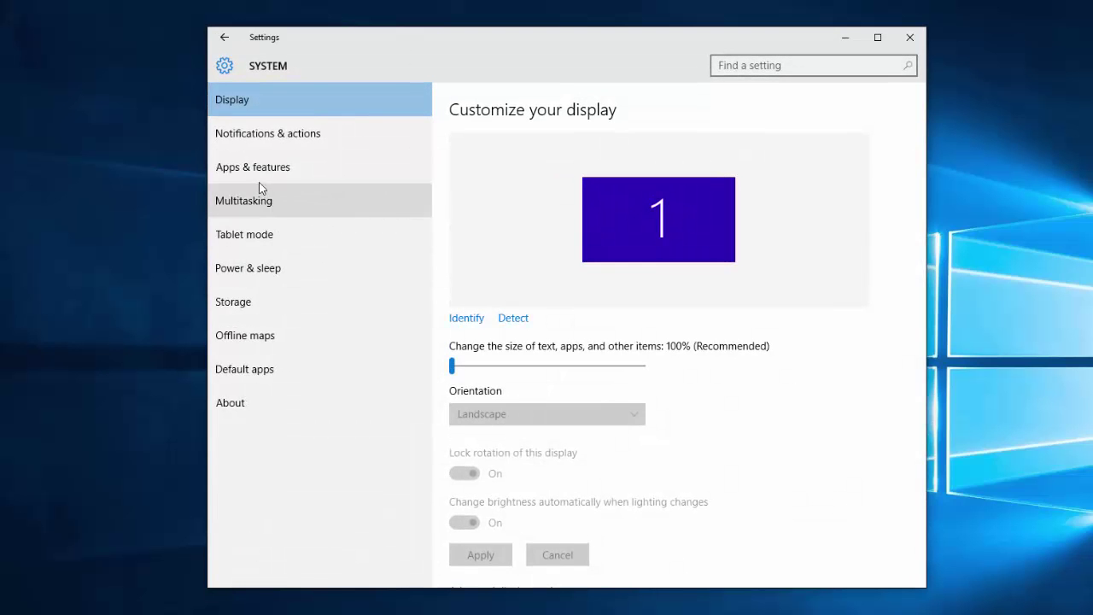
{"action": "left_click", "coordinate": [294, 187]}
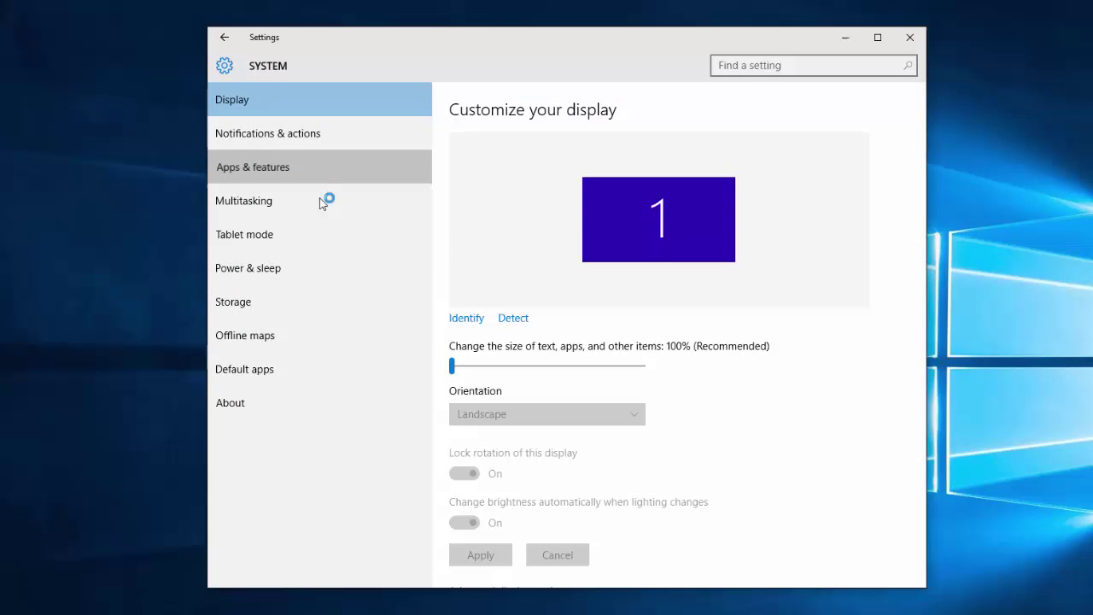
{"action": "left_click", "coordinate": [261, 166]}
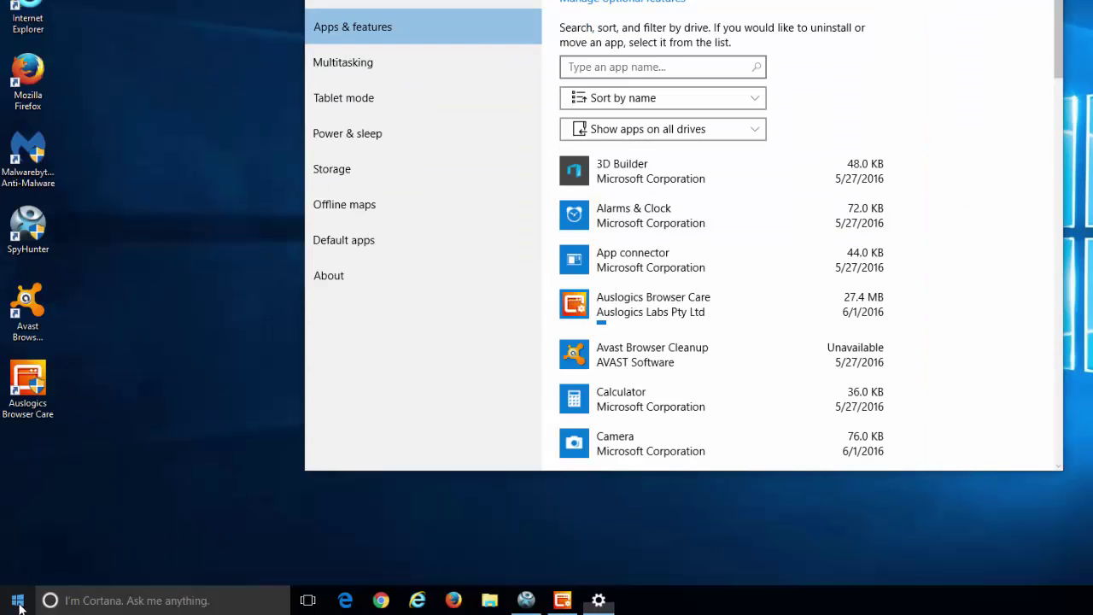
- Open Programs and Features from the Start right-click menu and browse the program list
{"action": "right_click", "coordinate": [17, 600]}
{"action": "left_click", "coordinate": [90, 190]}
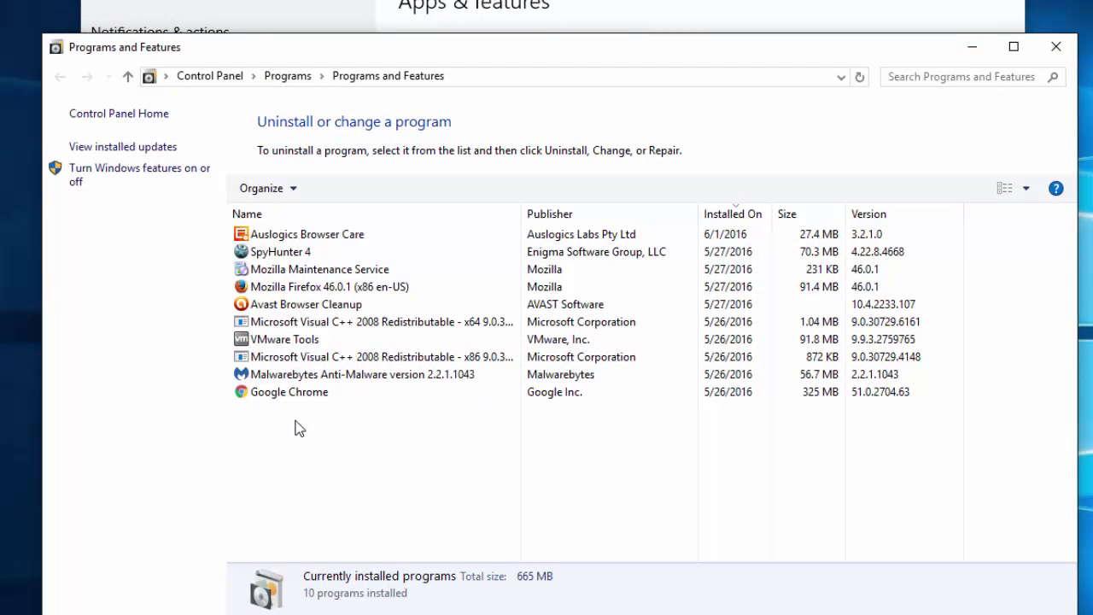
{"action": "key", "text": "Down"}
{"action": "key", "text": "Down"}
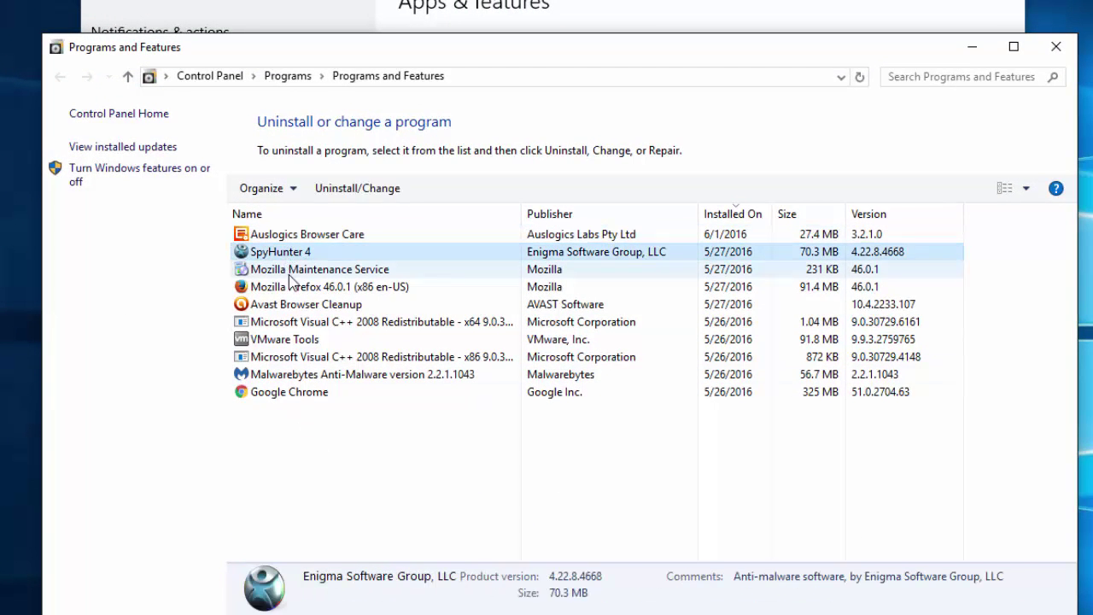
{"action": "key", "text": "Down"}
{"action": "key", "text": "Down"}
{"action": "key", "text": "Down"}
{"action": "key", "text": "Down"}
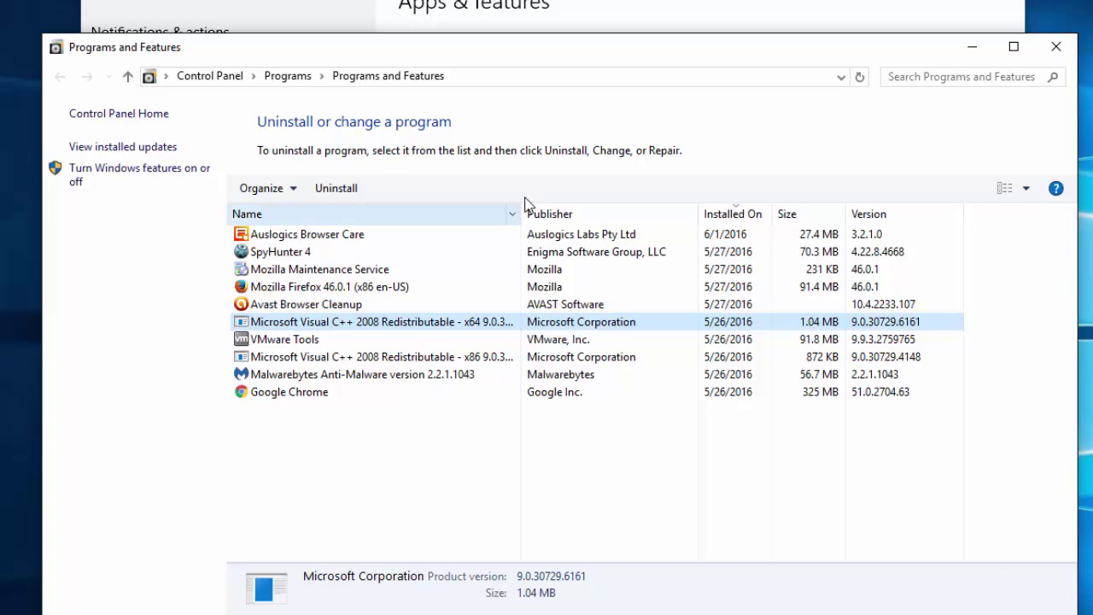
{"action": "left_click", "coordinate": [709, 407]}
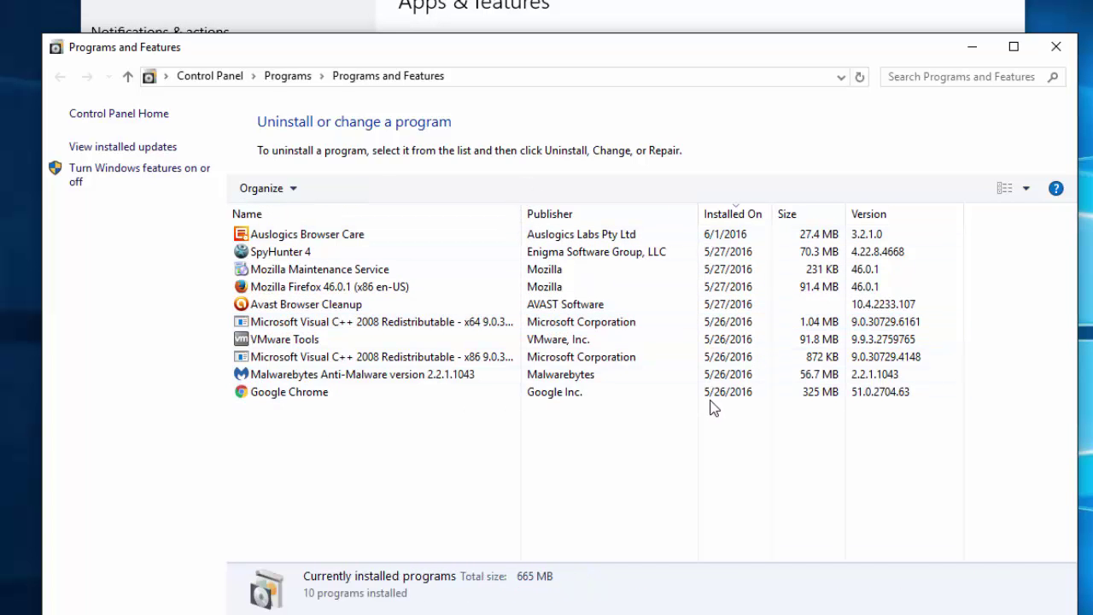
- Sort programs by Installed On, newest first, and select SpyHunter 4
{"action": "left_click", "coordinate": [722, 215]}
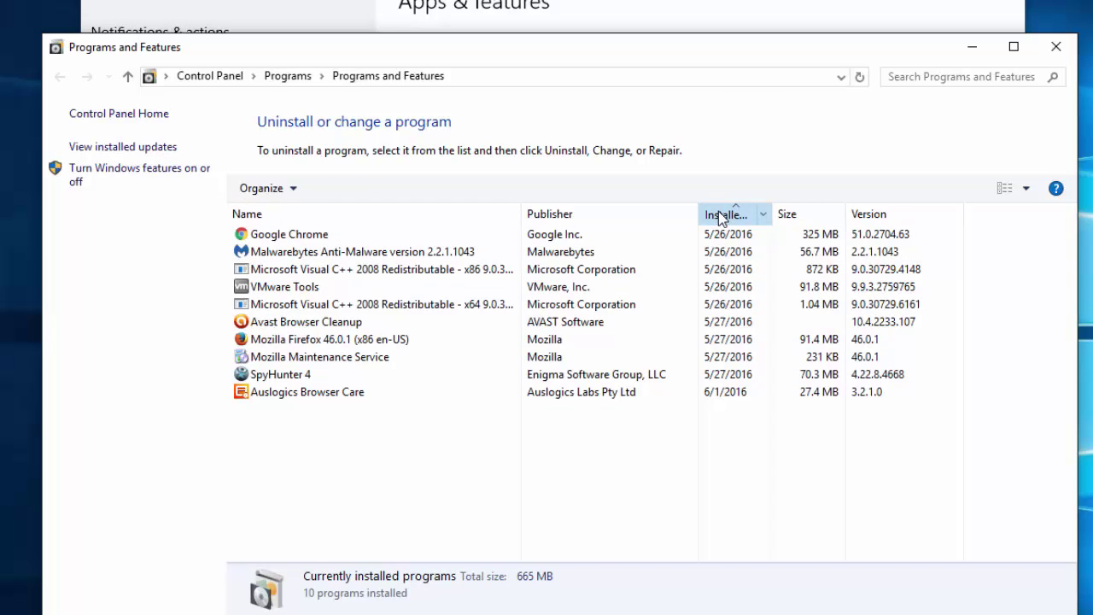
{"action": "left_click", "coordinate": [722, 217]}
{"action": "left_click", "coordinate": [732, 234]}
{"action": "left_click", "coordinate": [732, 253]}
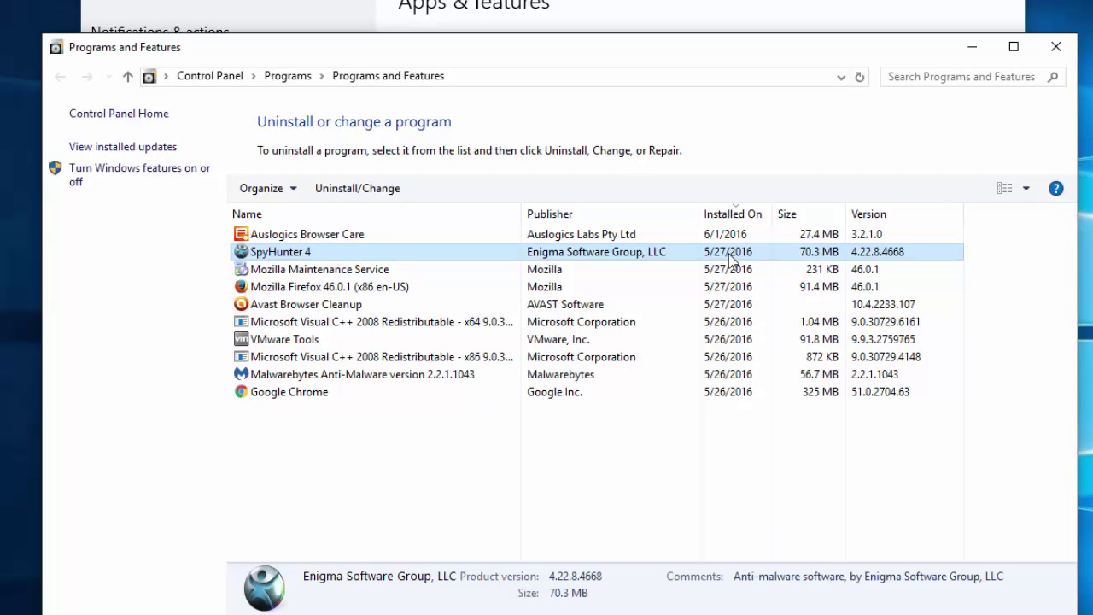
- Close Programs and Features and toggle the Searchalgo.com and PUP.ClearScreen Player threat groups
{"action": "left_click", "coordinate": [1059, 44]}
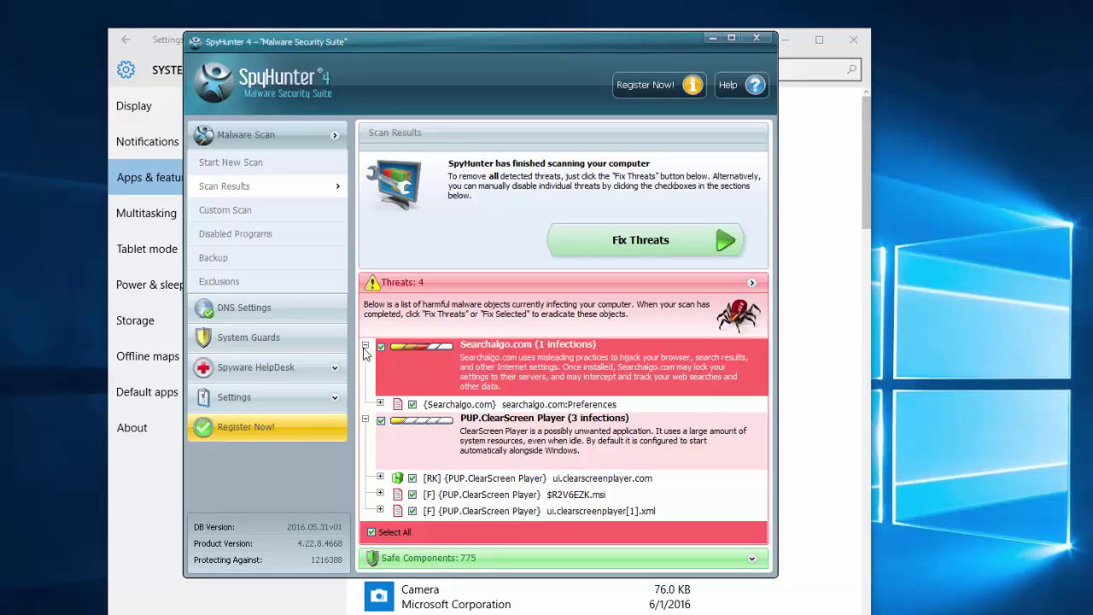
{"action": "left_click", "coordinate": [366, 346]}
{"action": "left_click", "coordinate": [366, 374]}
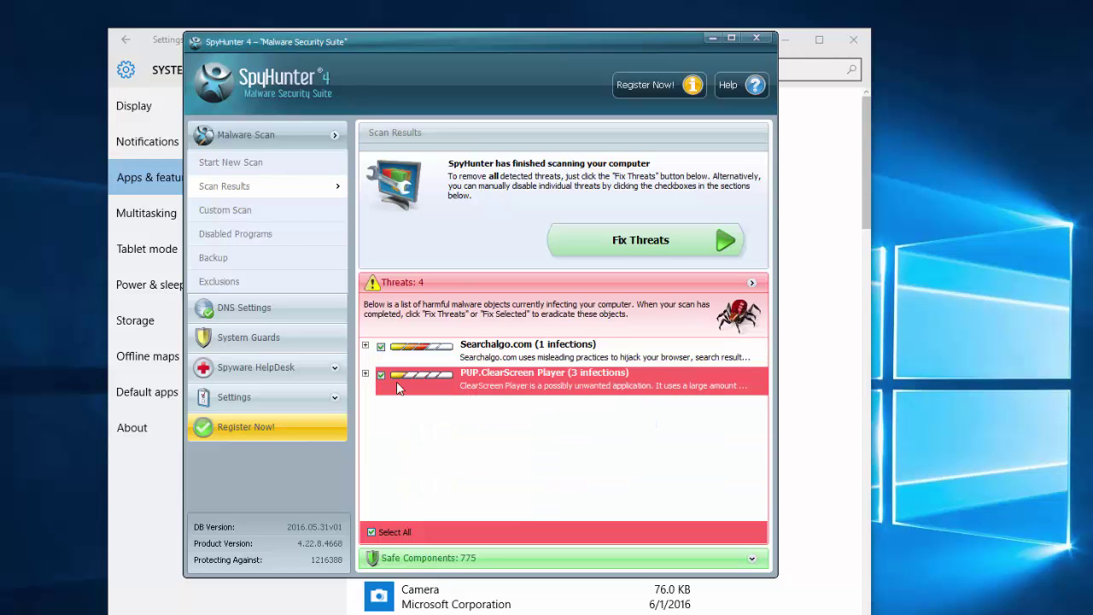
{"action": "left_click", "coordinate": [365, 374]}
{"action": "left_click", "coordinate": [365, 346]}
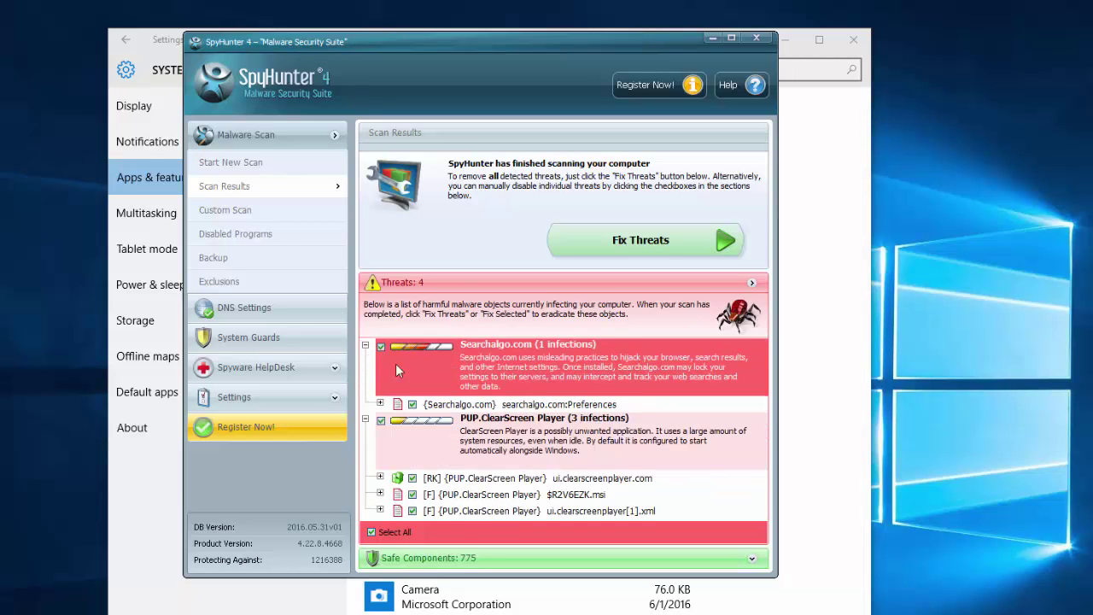
- Show and hide details of the preferences, registry, .msi and .xml threat items
{"action": "scroll", "coordinate": [393, 376], "scroll_direction": "down", "scroll_amount": 1}
{"action": "left_click", "coordinate": [380, 390]}
{"action": "scroll", "coordinate": [384, 427], "scroll_direction": "down", "scroll_amount": 2}
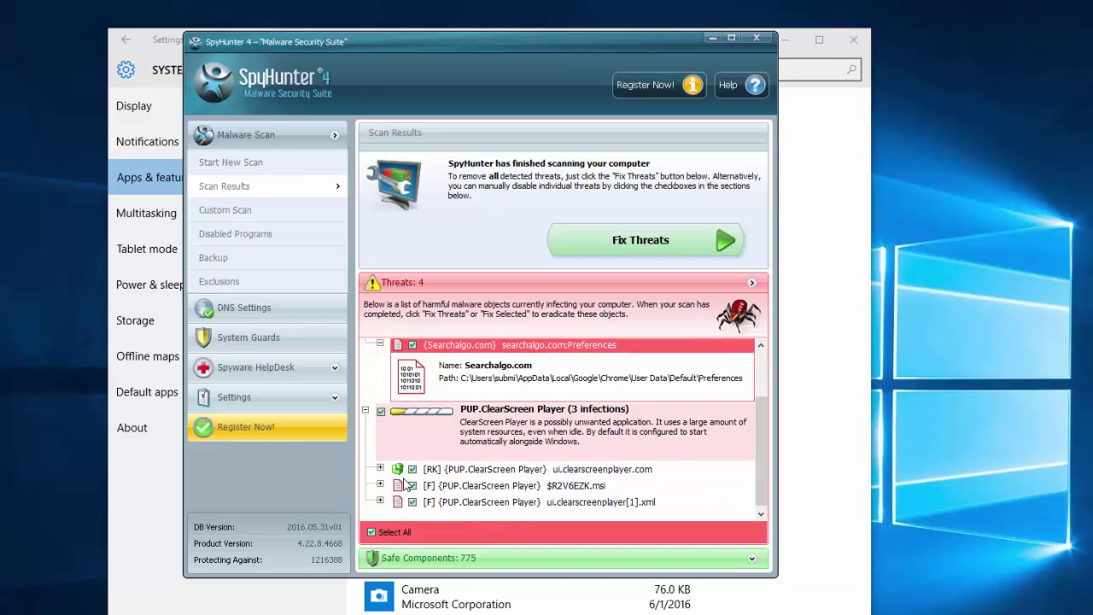
{"action": "left_click", "coordinate": [380, 461]}
{"action": "scroll", "coordinate": [386, 461], "scroll_direction": "down", "scroll_amount": 2}
{"action": "left_click", "coordinate": [381, 480]}
{"action": "scroll", "coordinate": [389, 483], "scroll_direction": "down", "scroll_amount": 2}
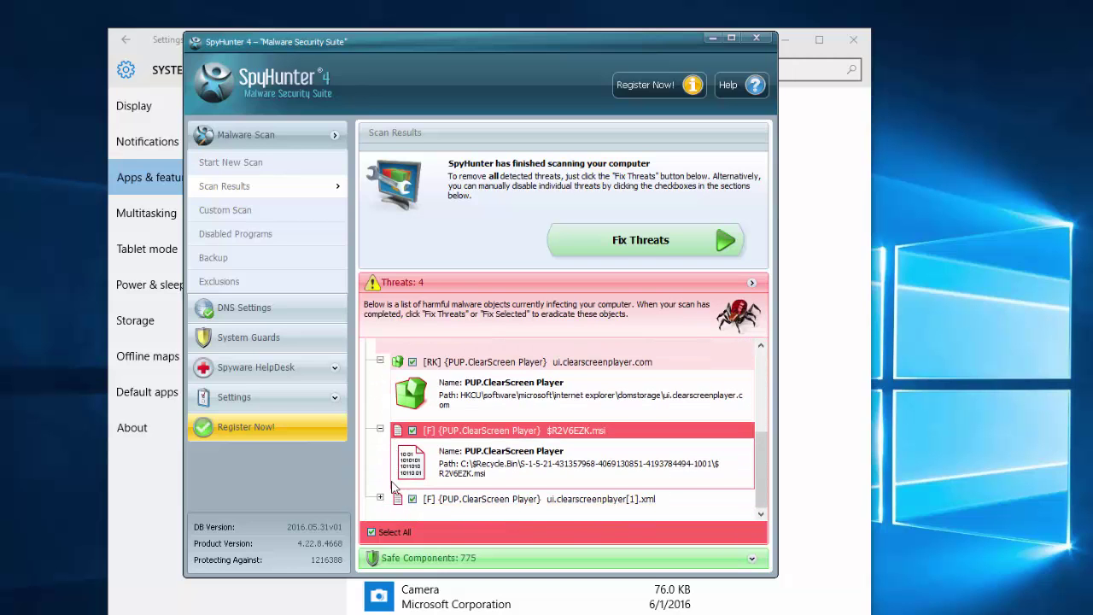
{"action": "left_click", "coordinate": [381, 503]}
{"action": "left_click", "coordinate": [380, 459]}
{"action": "left_click", "coordinate": [381, 440]}
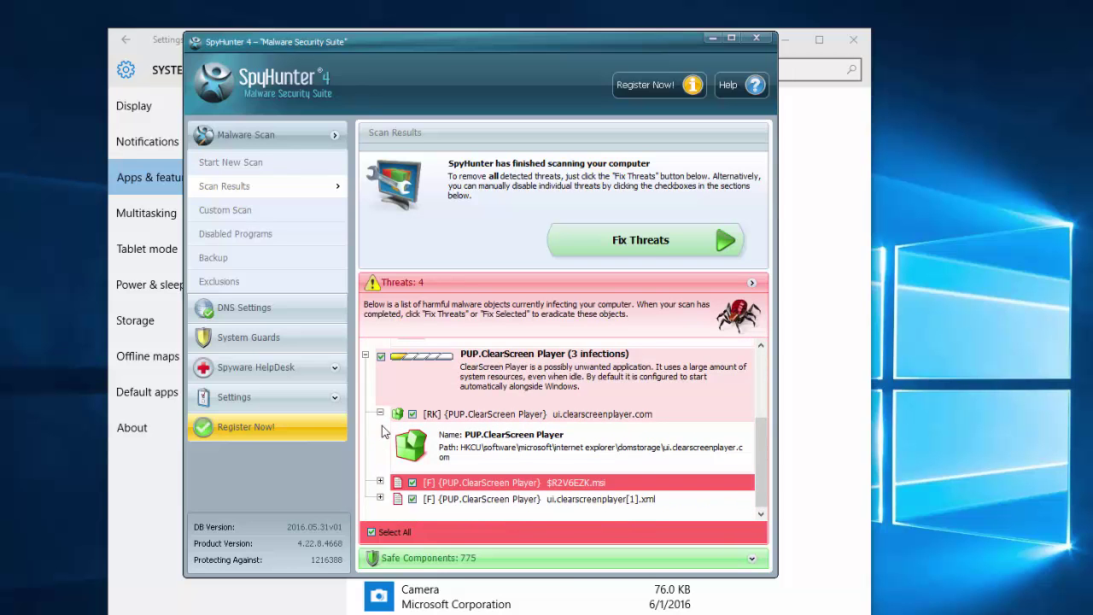
{"action": "left_click", "coordinate": [381, 413]}
- Collapse both threat groups and minimize SpyHunter 4
{"action": "scroll", "coordinate": [409, 419], "scroll_direction": "up", "scroll_amount": 1}
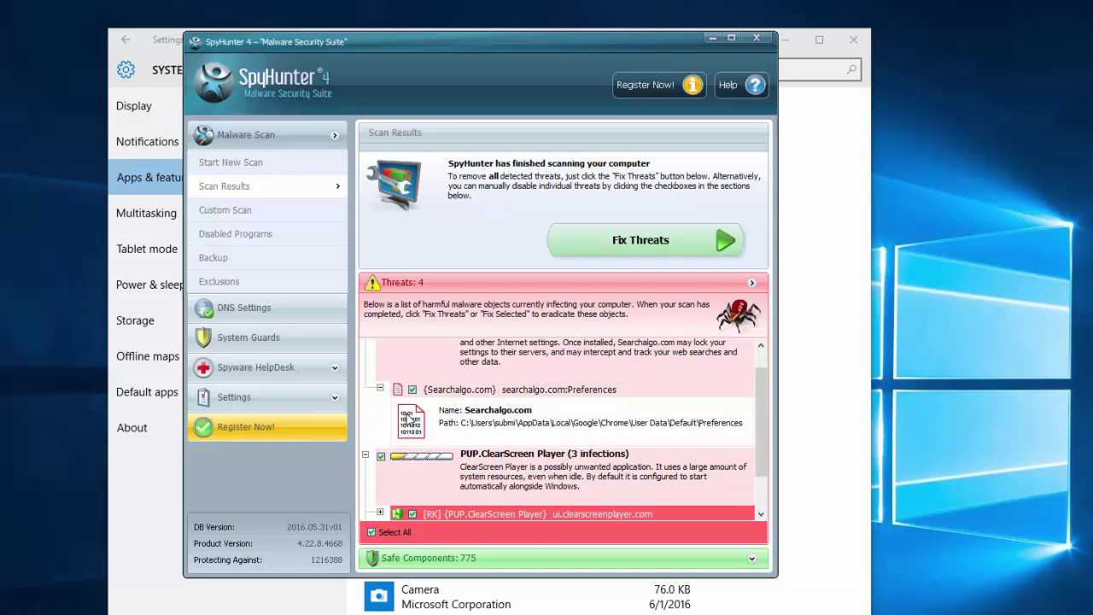
{"action": "scroll", "coordinate": [409, 418], "scroll_direction": "up", "scroll_amount": 1}
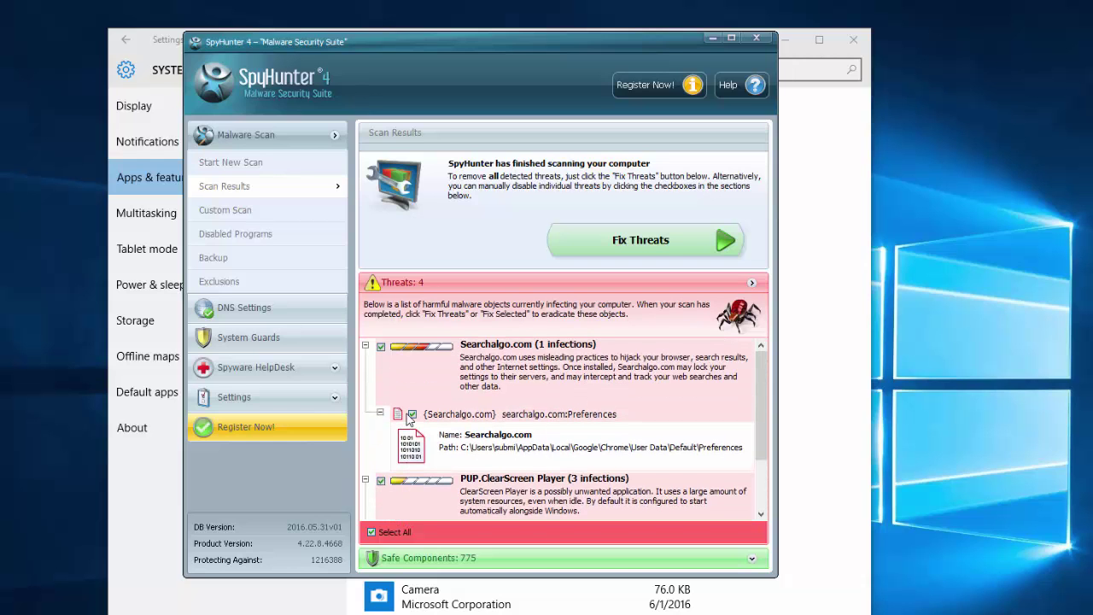
{"action": "left_click", "coordinate": [364, 345]}
{"action": "left_click", "coordinate": [365, 374]}
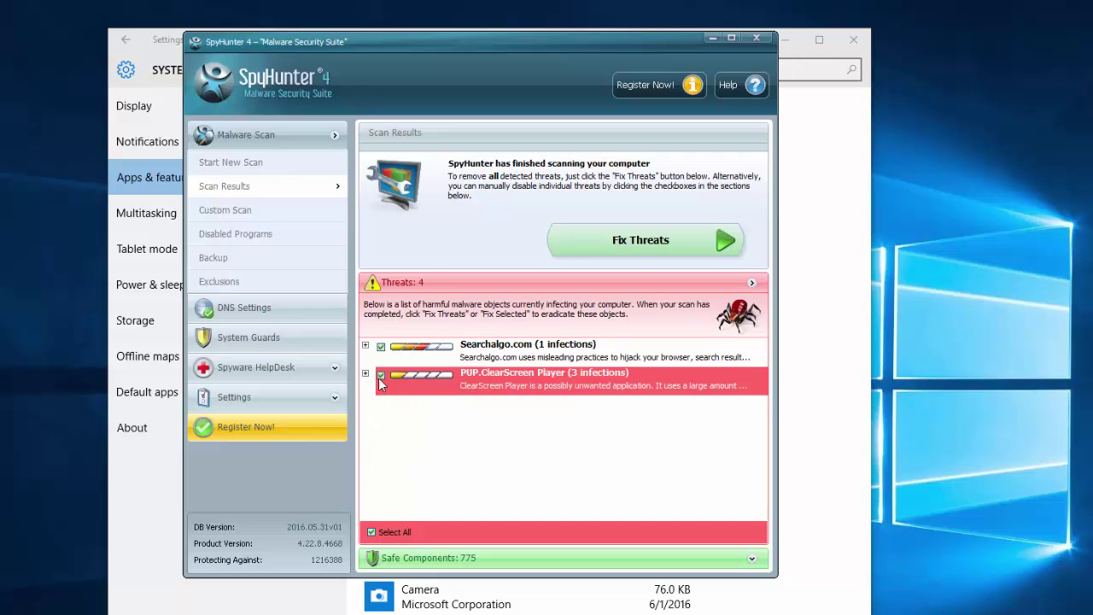
{"action": "left_click", "coordinate": [712, 39]}
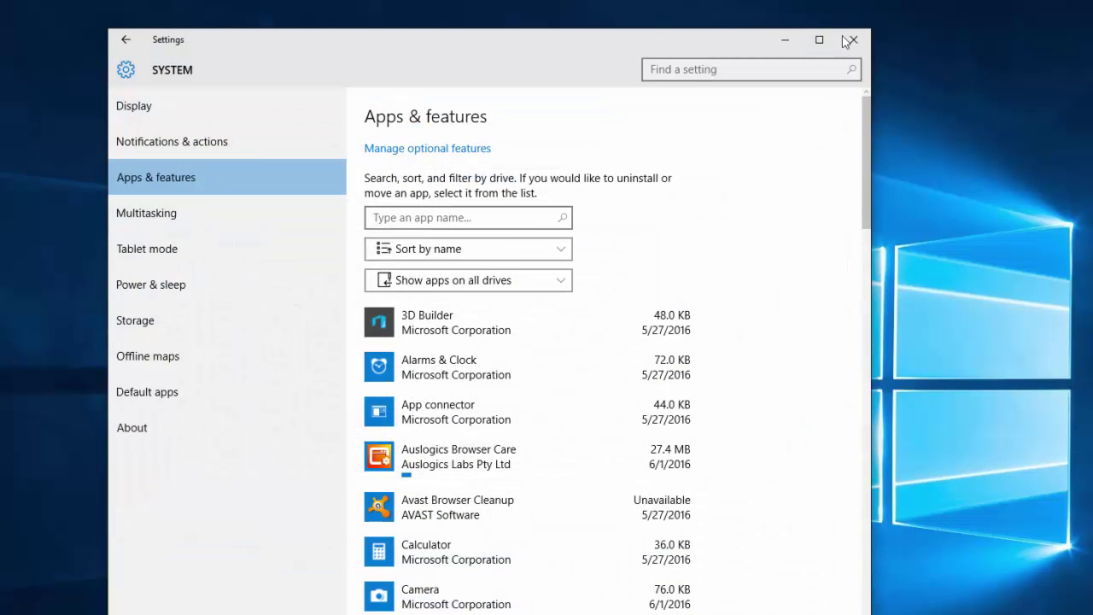
- Set Internet Explorer's home page to Blank page in Browser Care, replacing dozensearch
{"action": "left_click", "coordinate": [846, 37]}
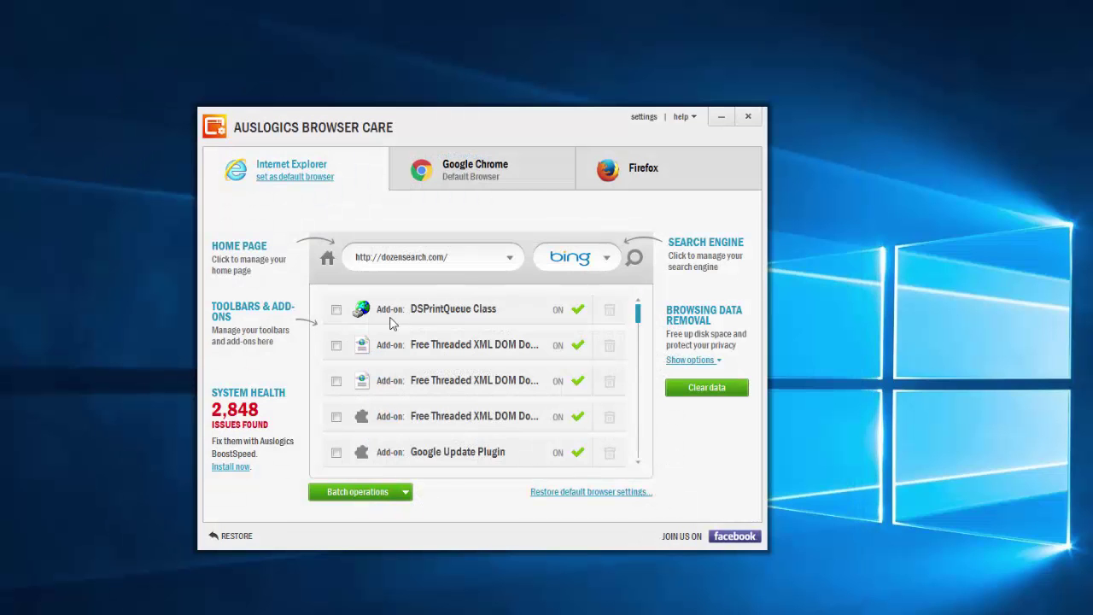
{"action": "left_click_drag", "start_coordinate": [359, 119], "coordinate": [359, 138]}
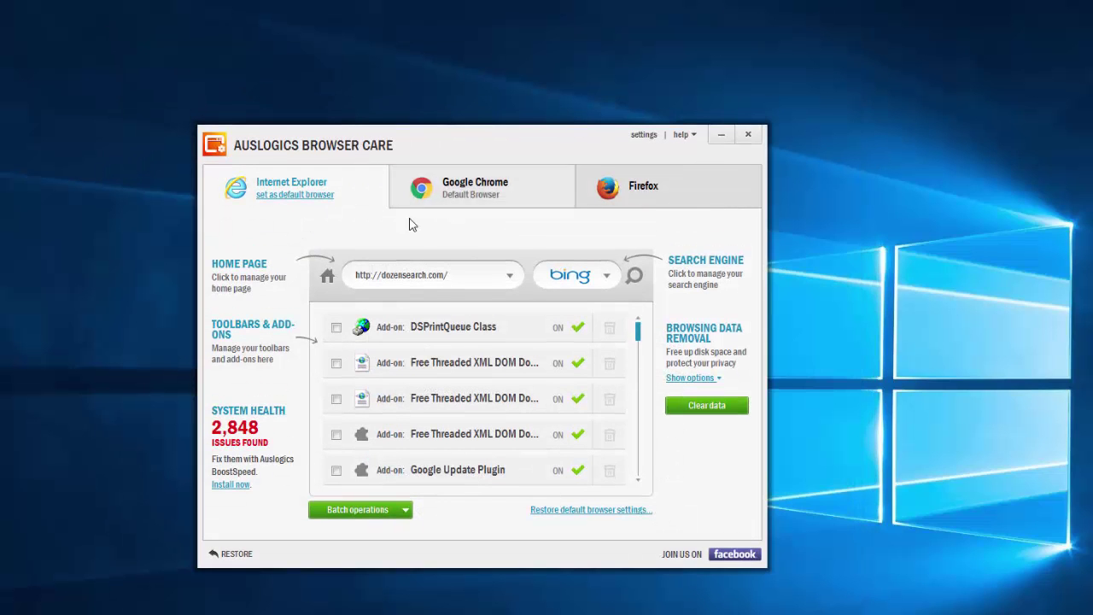
{"action": "left_click", "coordinate": [511, 276]}
{"action": "left_click", "coordinate": [475, 304]}
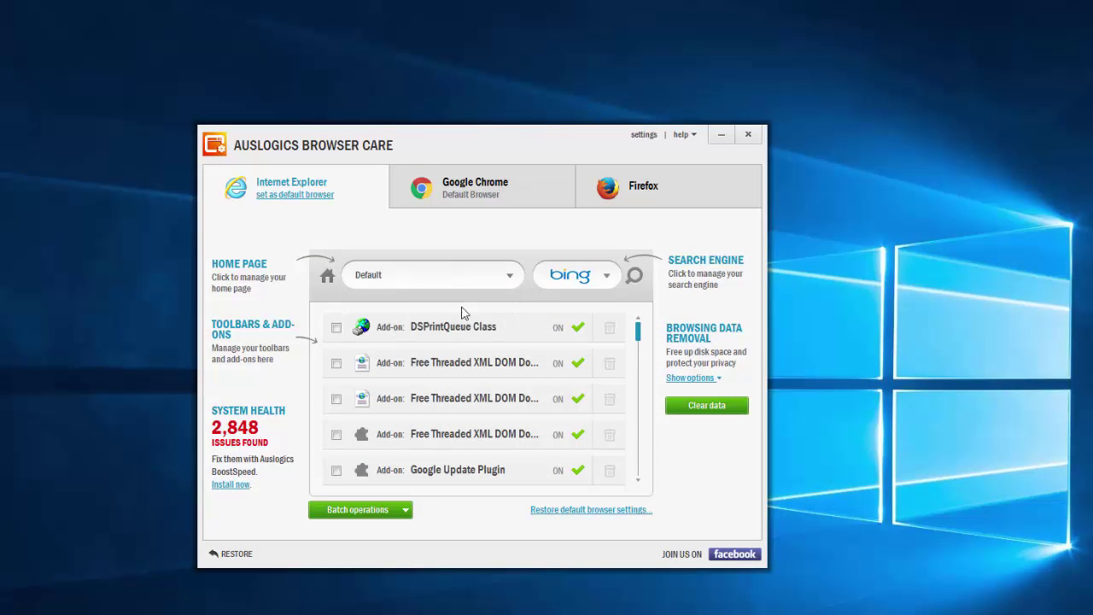
{"action": "left_click", "coordinate": [514, 281]}
{"action": "left_click", "coordinate": [427, 306]}
- Try Google as IE's search engine, dismiss the error, and clear IE's browsing data
{"action": "left_click", "coordinate": [606, 276]}
{"action": "left_click", "coordinate": [598, 306]}
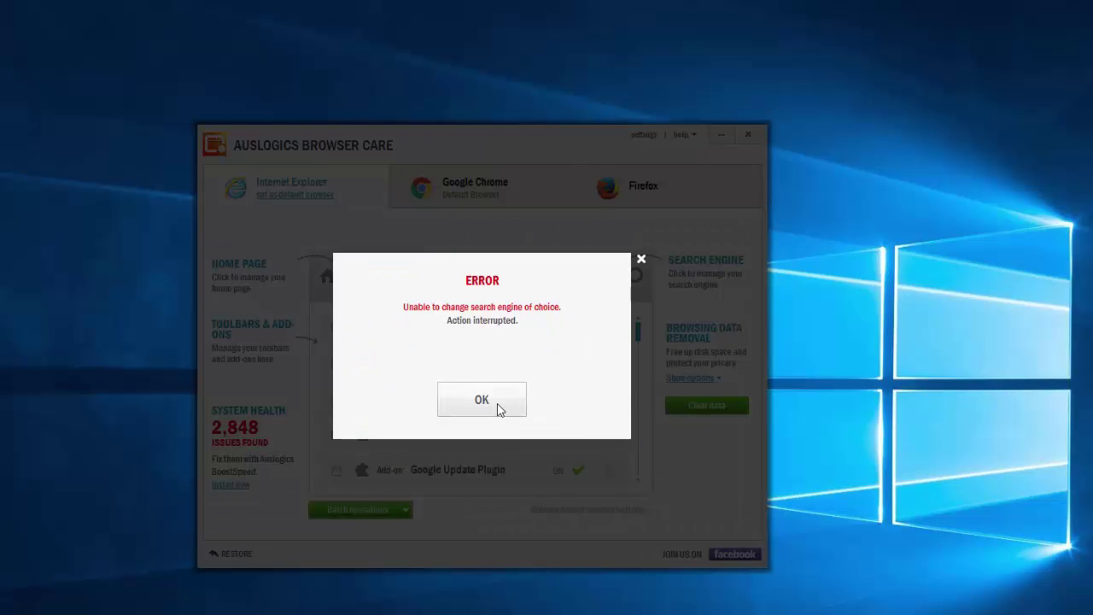
{"action": "left_click", "coordinate": [499, 409]}
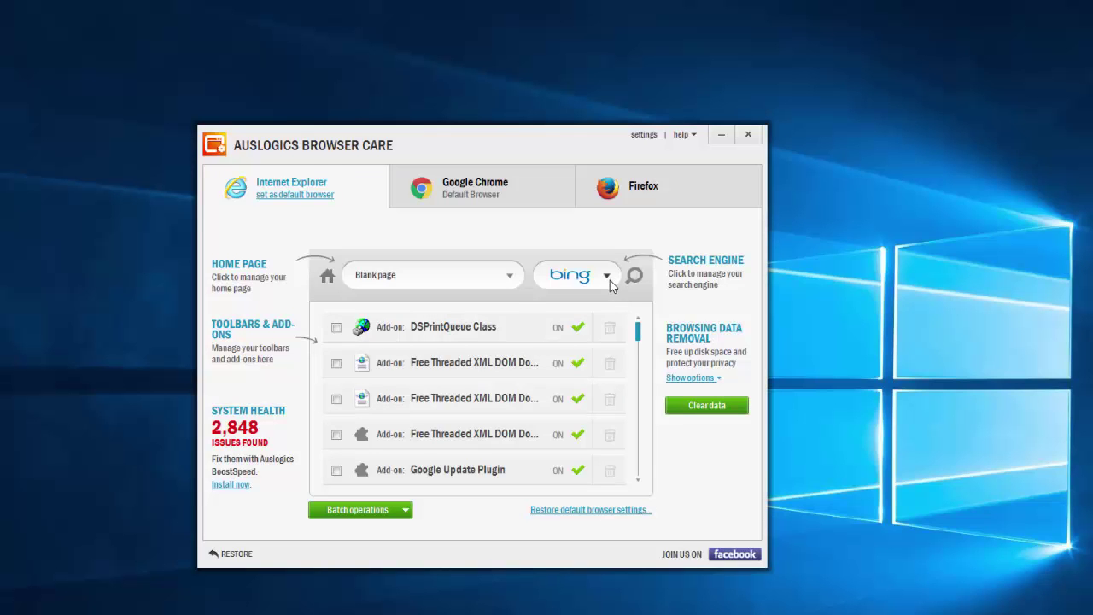
{"action": "left_click", "coordinate": [374, 513]}
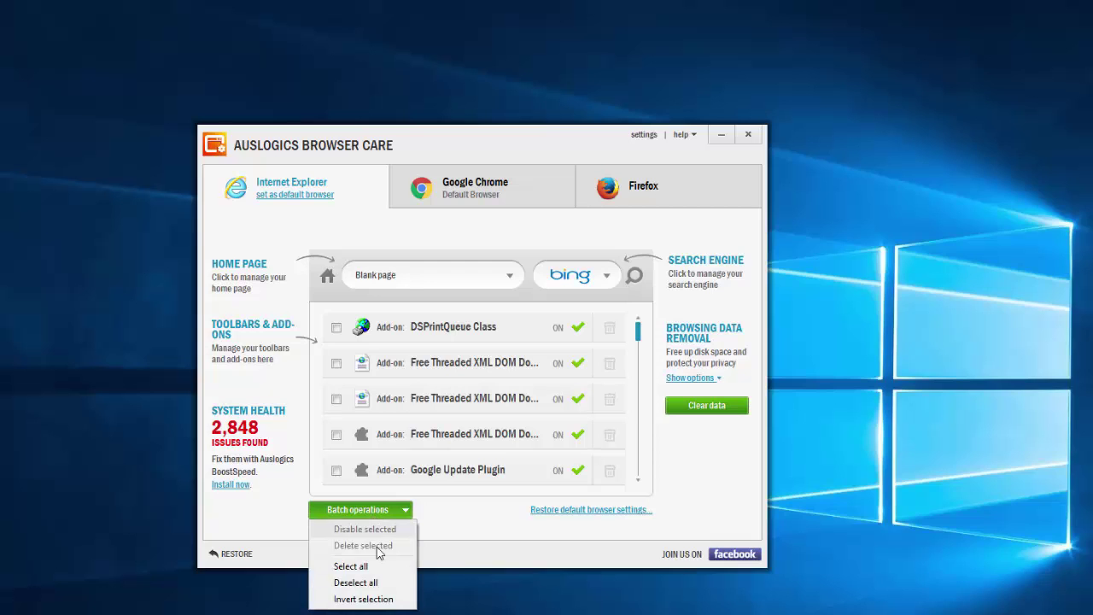
{"action": "left_click", "coordinate": [540, 534]}
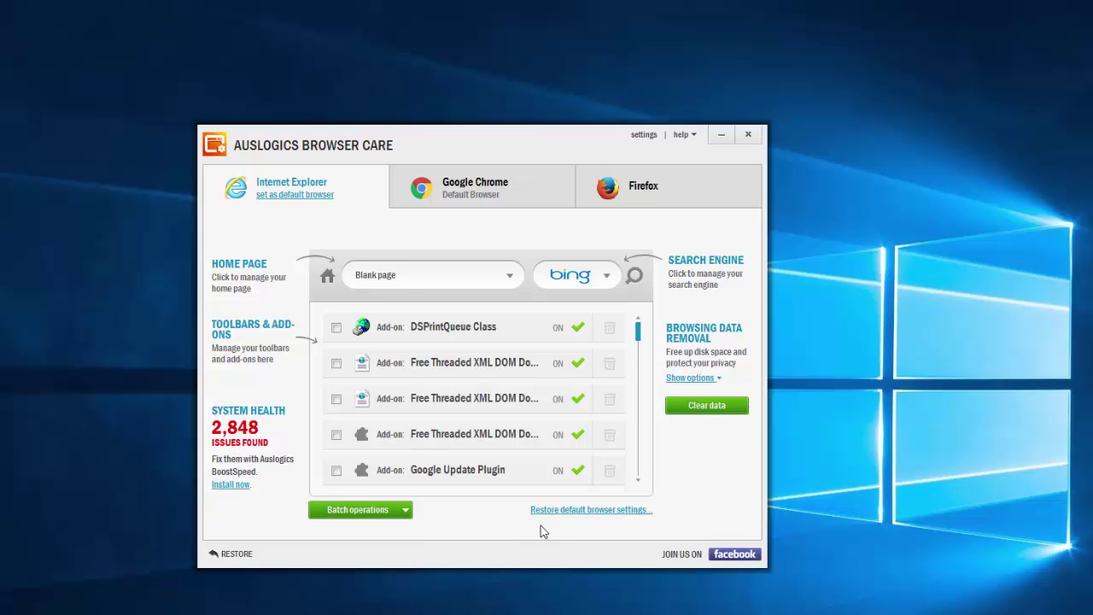
{"action": "left_click", "coordinate": [712, 416]}
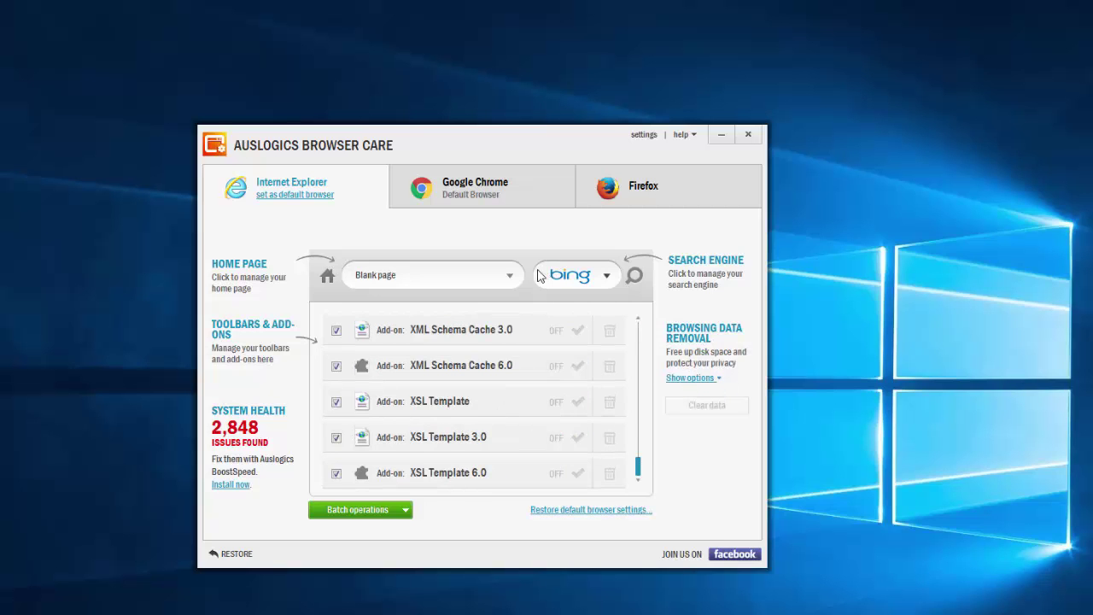
{"action": "left_click", "coordinate": [491, 197]}
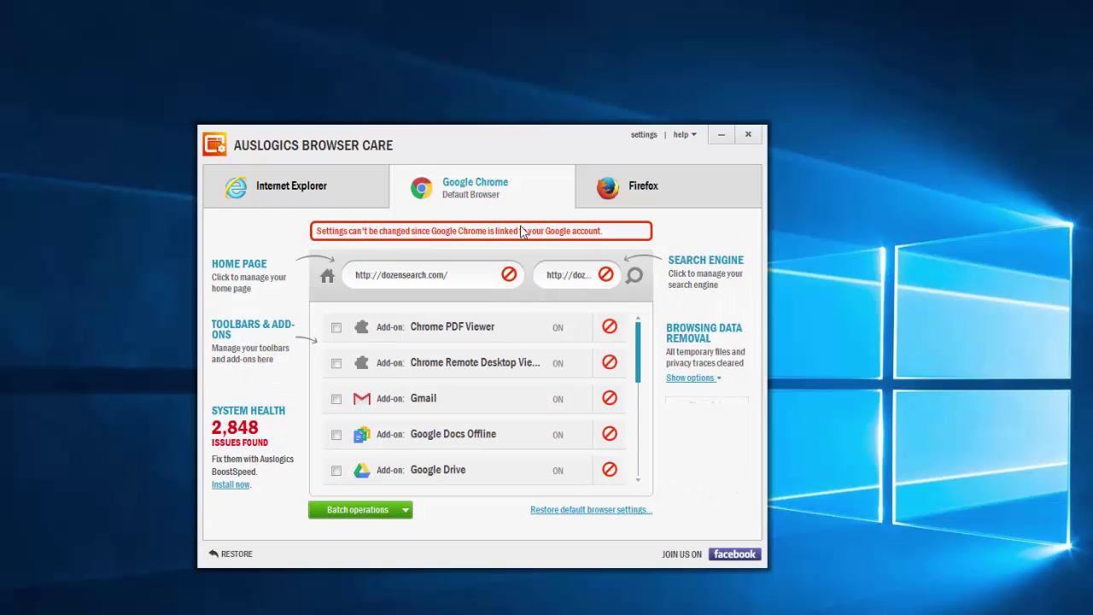
- Give Firefox a Blank page home page and keep Google as its search engine
{"action": "left_click", "coordinate": [632, 188]}
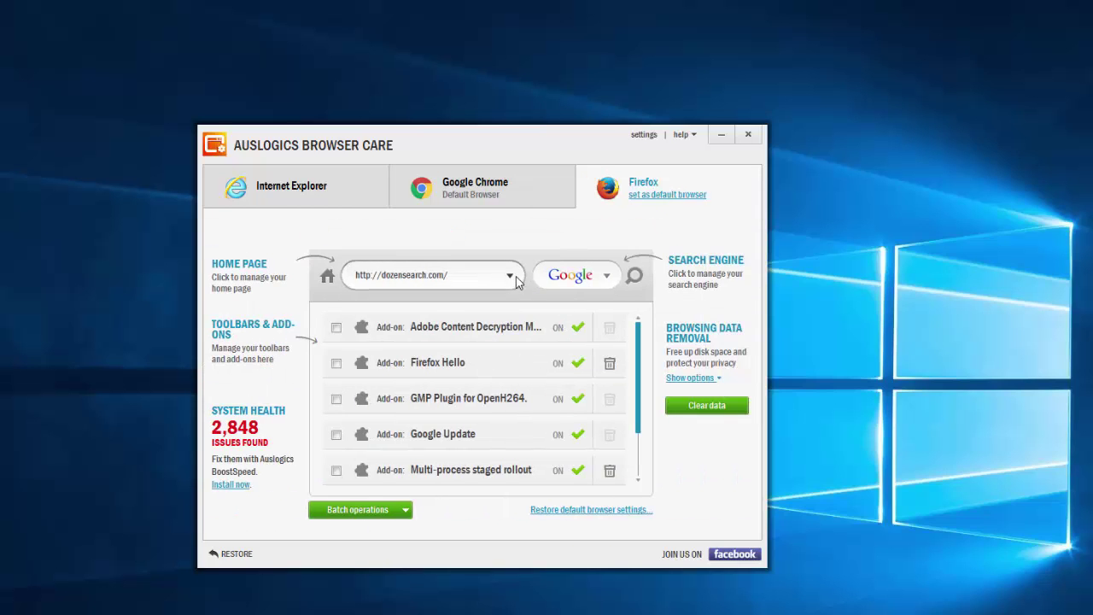
{"action": "left_click", "coordinate": [511, 276]}
{"action": "left_click", "coordinate": [457, 332]}
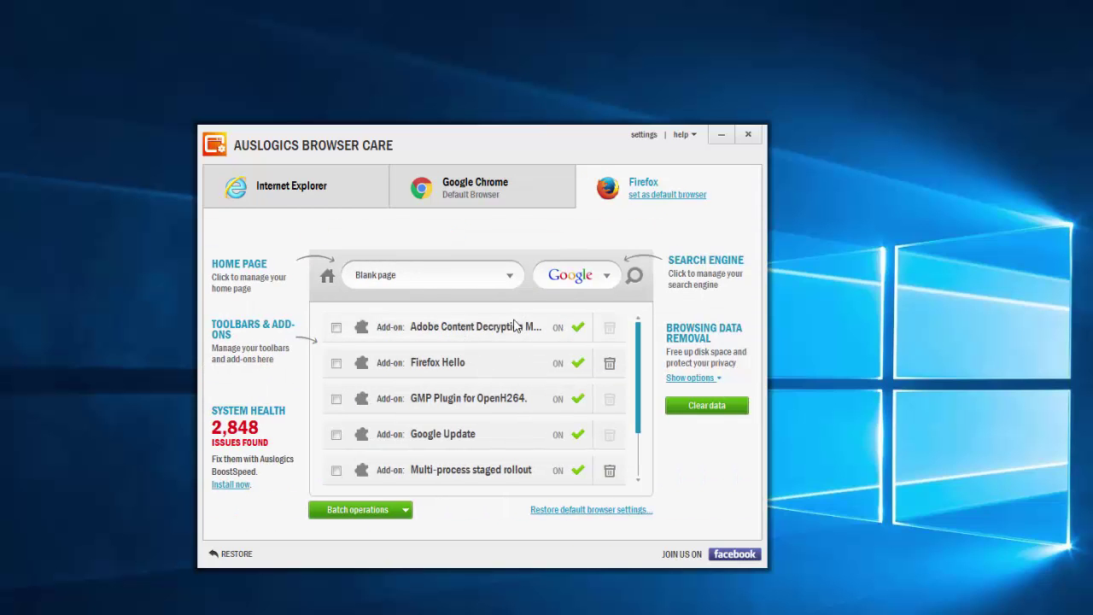
{"action": "left_click", "coordinate": [607, 275]}
{"action": "left_click", "coordinate": [598, 287]}
{"action": "left_click", "coordinate": [597, 314]}
- Clear Firefox's browsing data and close Auslogics Browser Care
{"action": "left_click", "coordinate": [697, 409]}
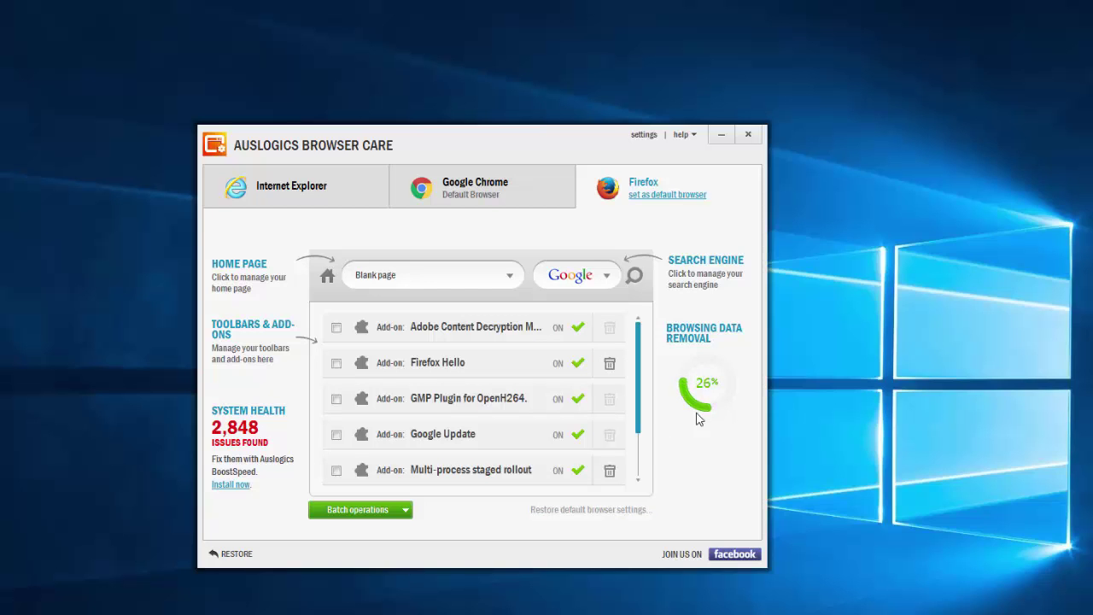
{"action": "left_click_drag", "start_coordinate": [437, 139], "coordinate": [434, 150]}
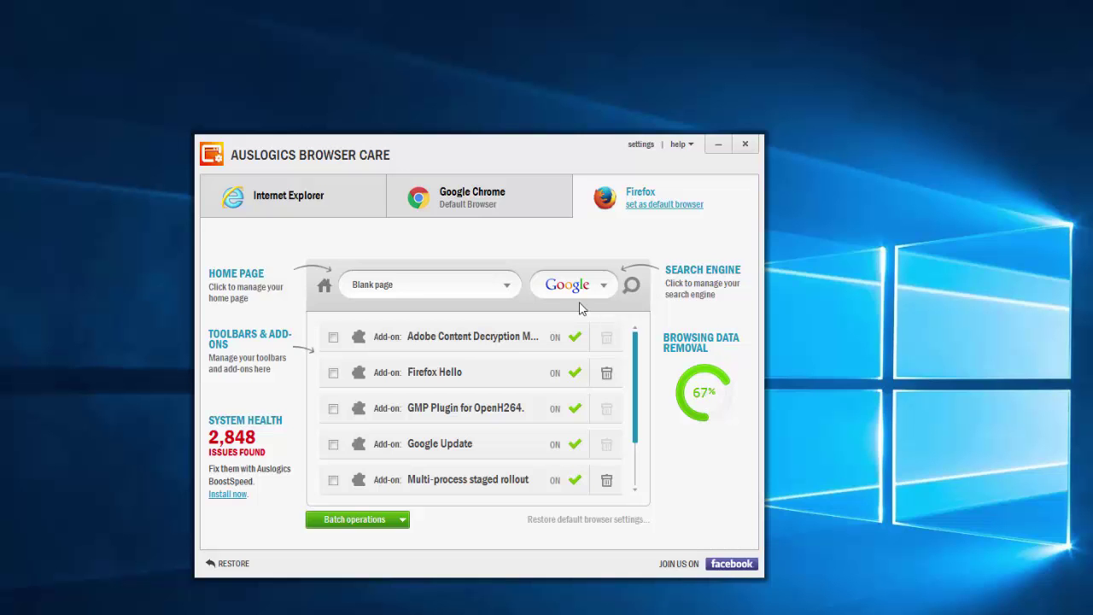
{"action": "left_click", "coordinate": [463, 202]}
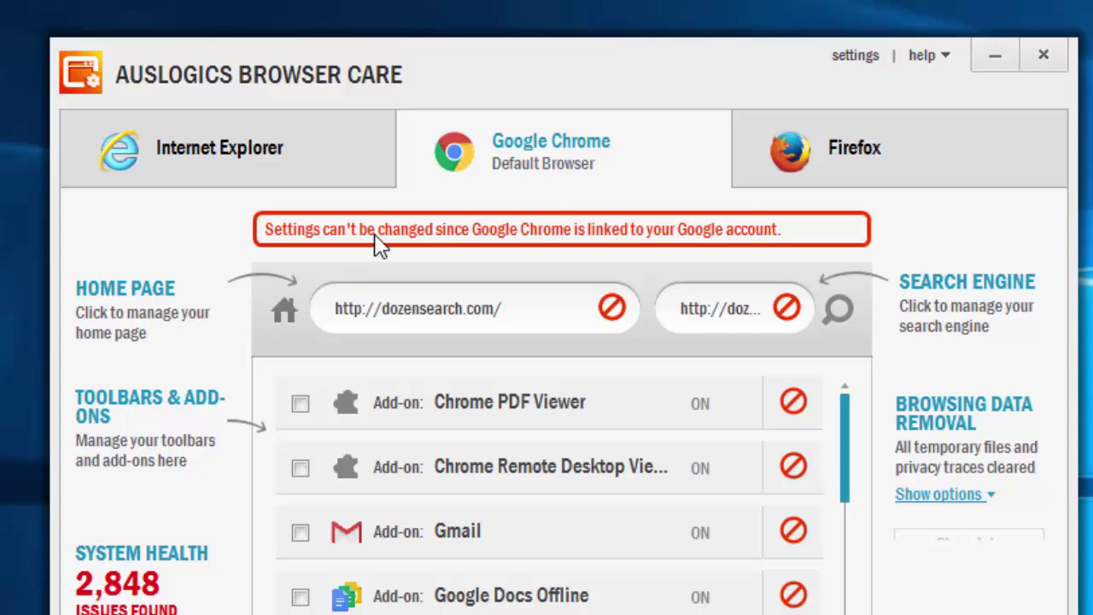
{"action": "left_click", "coordinate": [1053, 60]}
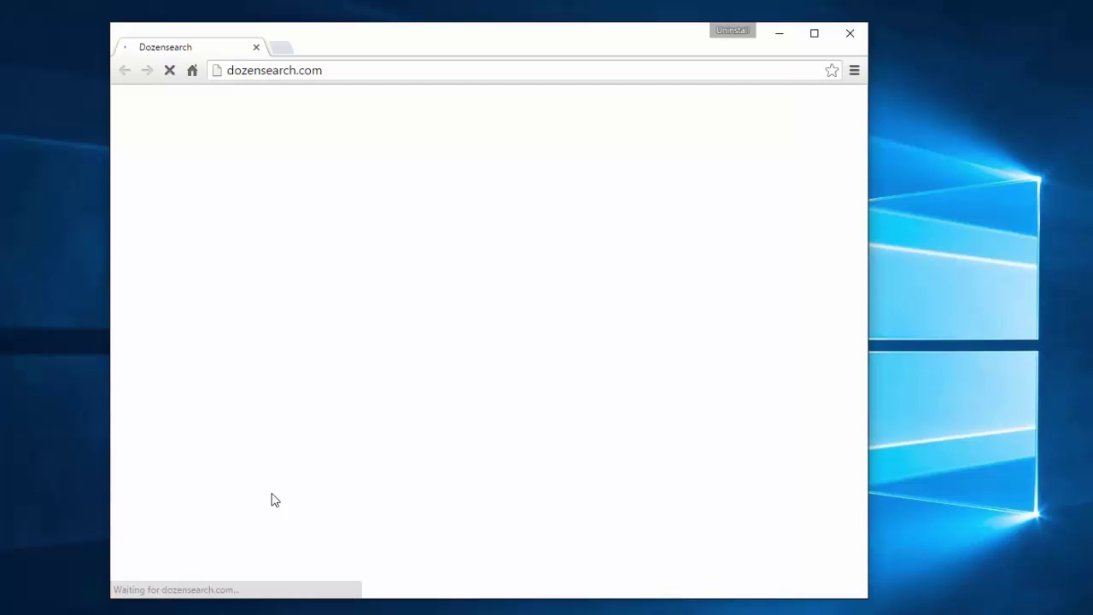
- Remove dozensearch from Chrome's startup pages and start Chrome with the New Tab page
{"action": "left_click", "coordinate": [855, 70]}
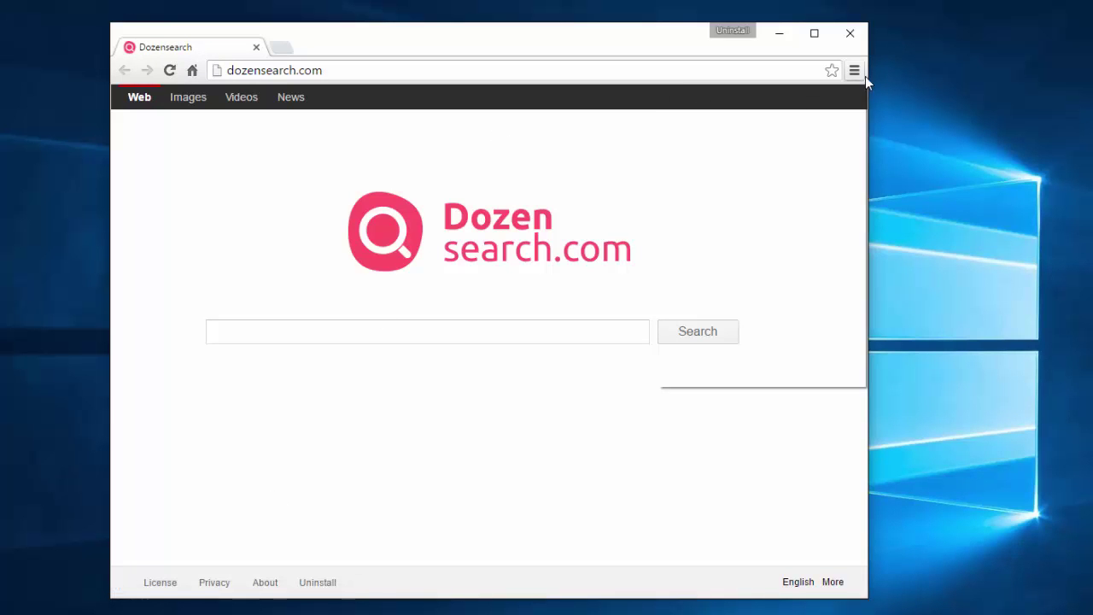
{"action": "left_click", "coordinate": [725, 328]}
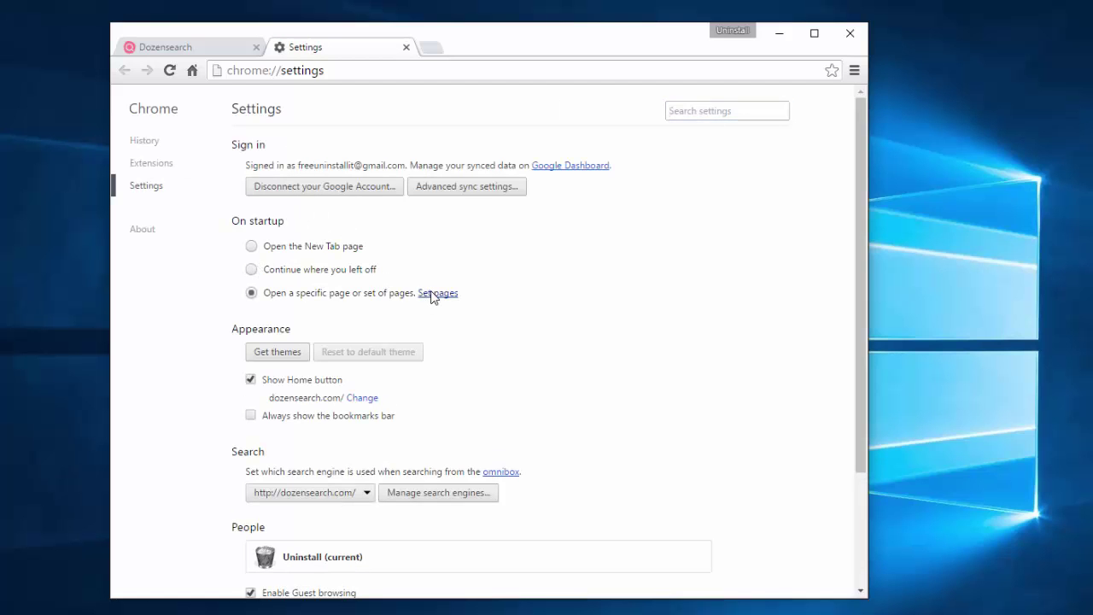
{"action": "left_click", "coordinate": [436, 293]}
{"action": "left_click", "coordinate": [656, 317]}
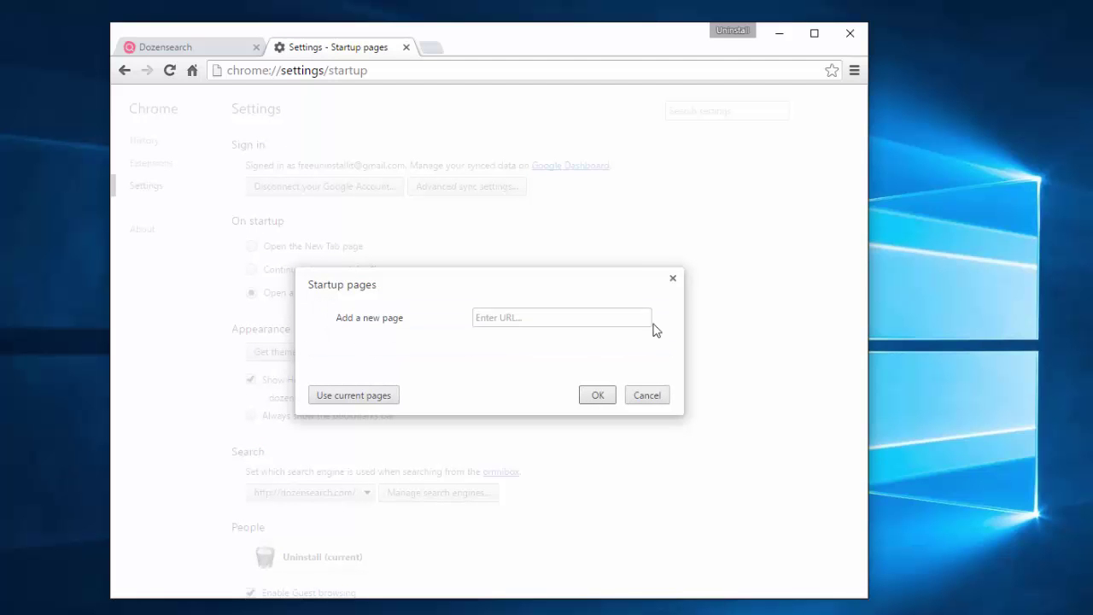
{"action": "left_click", "coordinate": [595, 395]}
{"action": "left_click", "coordinate": [251, 246]}
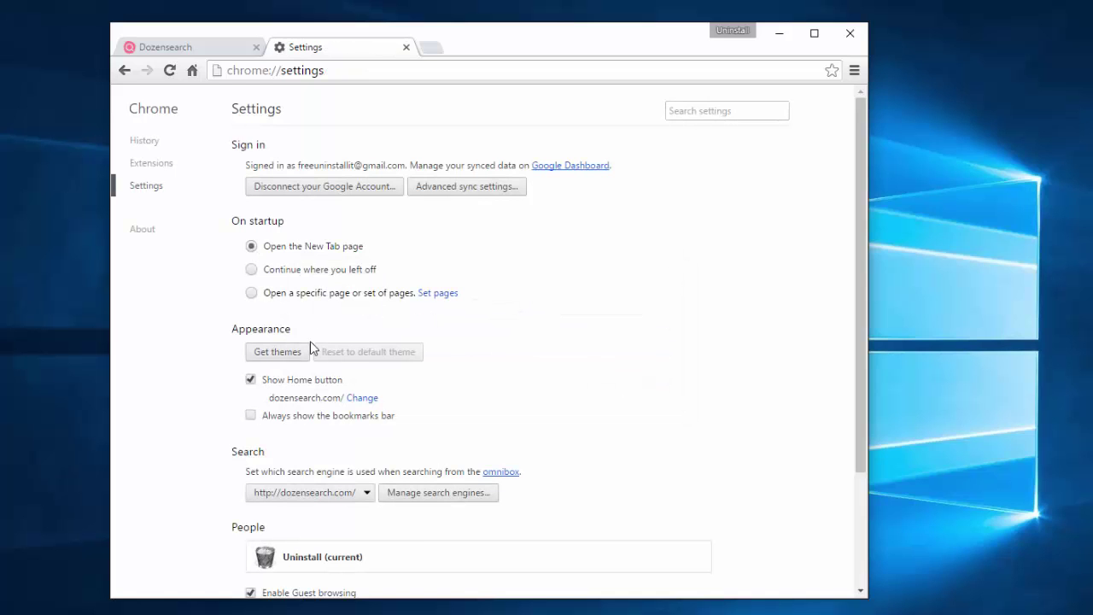
- Replace the dozensearch home page with the New Tab page and hide the Home button
{"action": "left_click", "coordinate": [362, 398]}
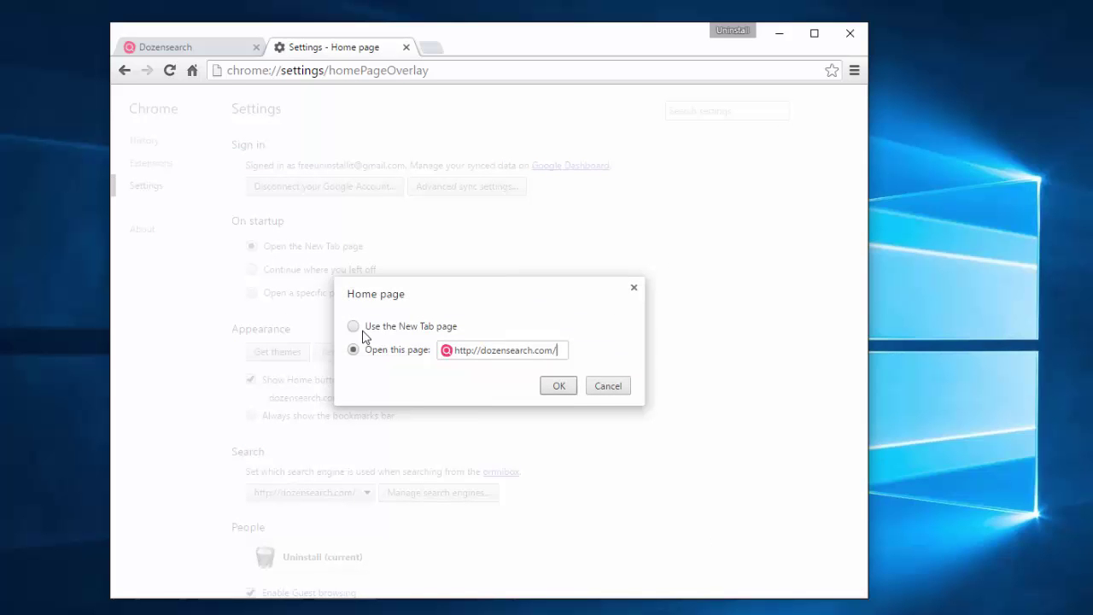
{"action": "key", "text": "ctrl+a"}
{"action": "key", "text": "BackSpace"}
{"action": "left_click", "coordinate": [361, 327]}
{"action": "left_click", "coordinate": [555, 386]}
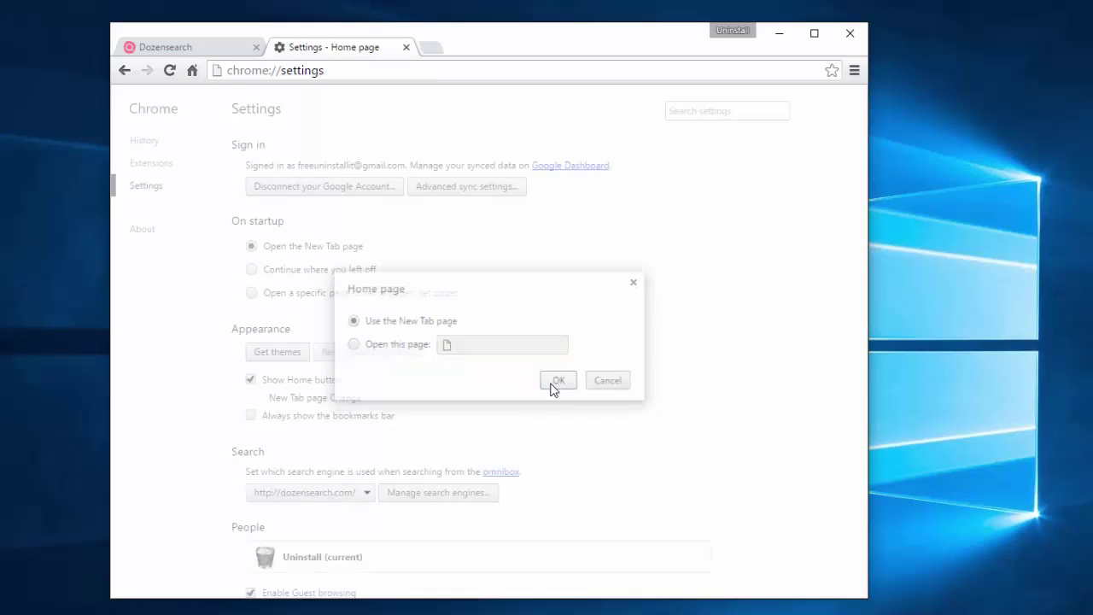
{"action": "scroll", "coordinate": [361, 395], "scroll_direction": "down", "scroll_amount": 3}
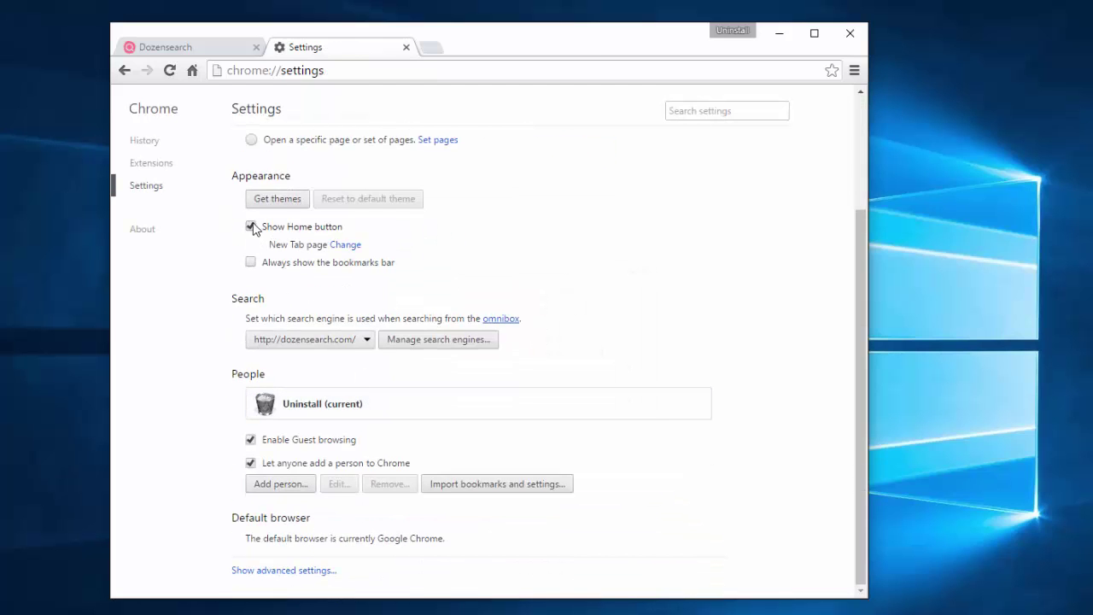
{"action": "left_click", "coordinate": [250, 227]}
{"action": "left_click", "coordinate": [445, 342]}
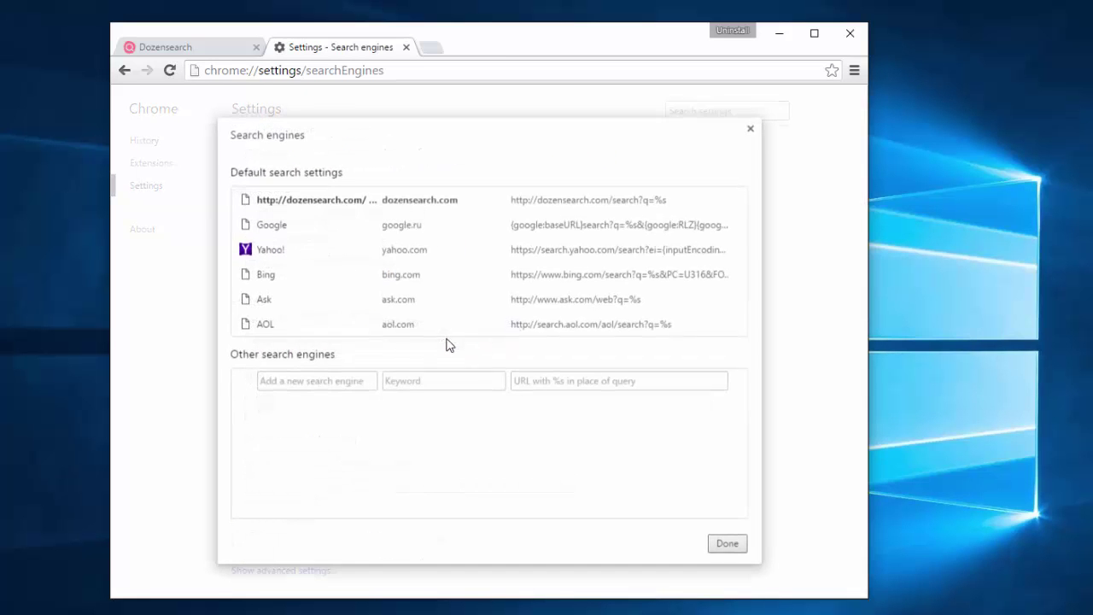
- Make Google Chrome's default search, delete the dozensearch, Ask and AOL engines, and quit Chrome
{"action": "left_click", "coordinate": [680, 225]}
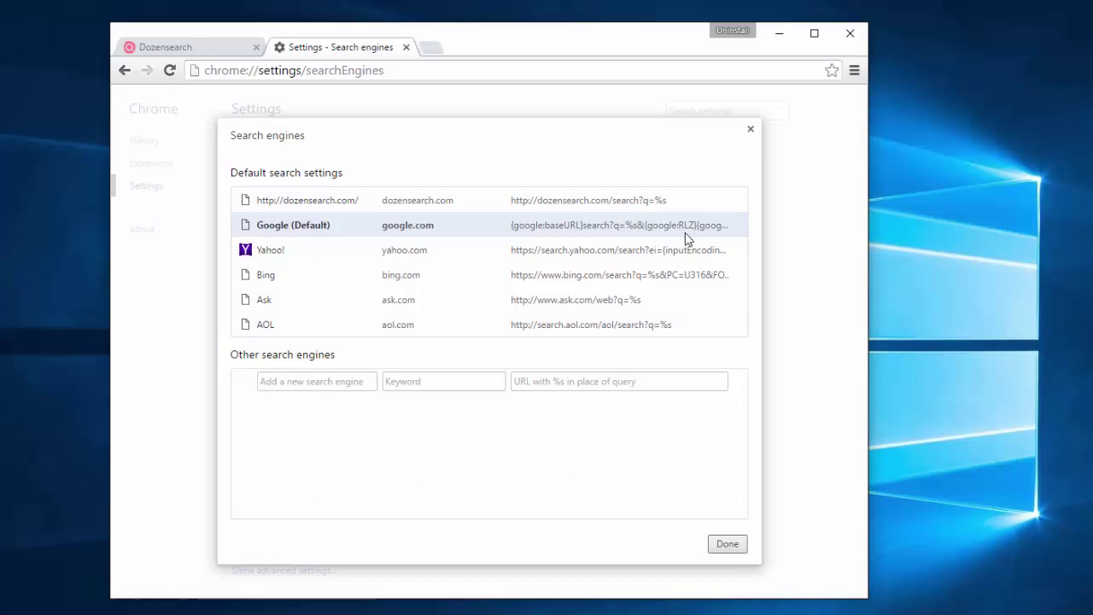
{"action": "left_click", "coordinate": [738, 202]}
{"action": "left_click", "coordinate": [739, 275]}
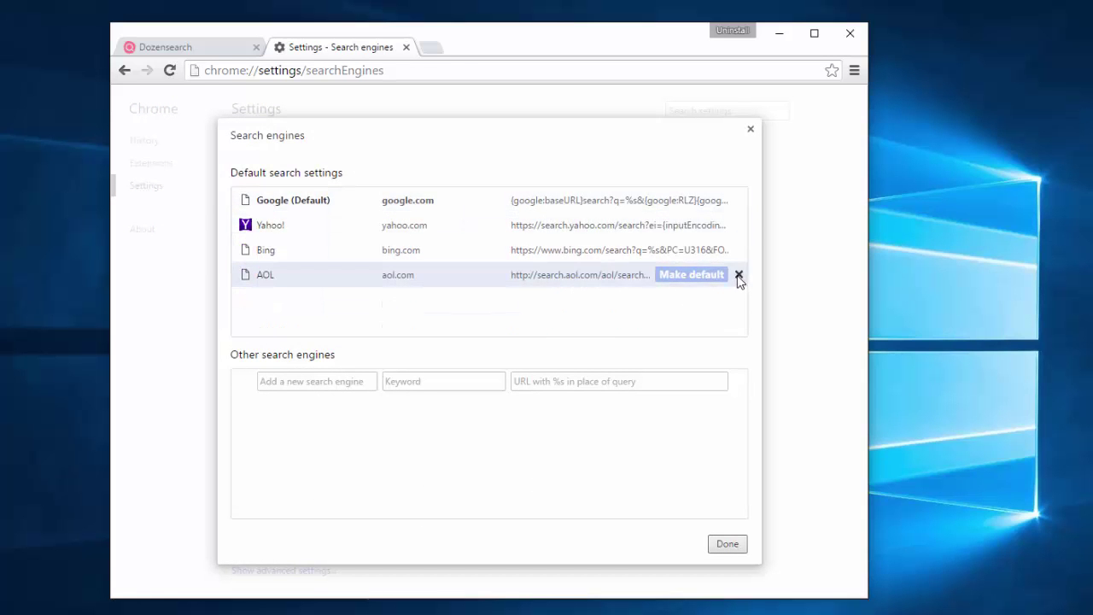
{"action": "left_click", "coordinate": [738, 275]}
{"action": "left_click", "coordinate": [726, 544]}
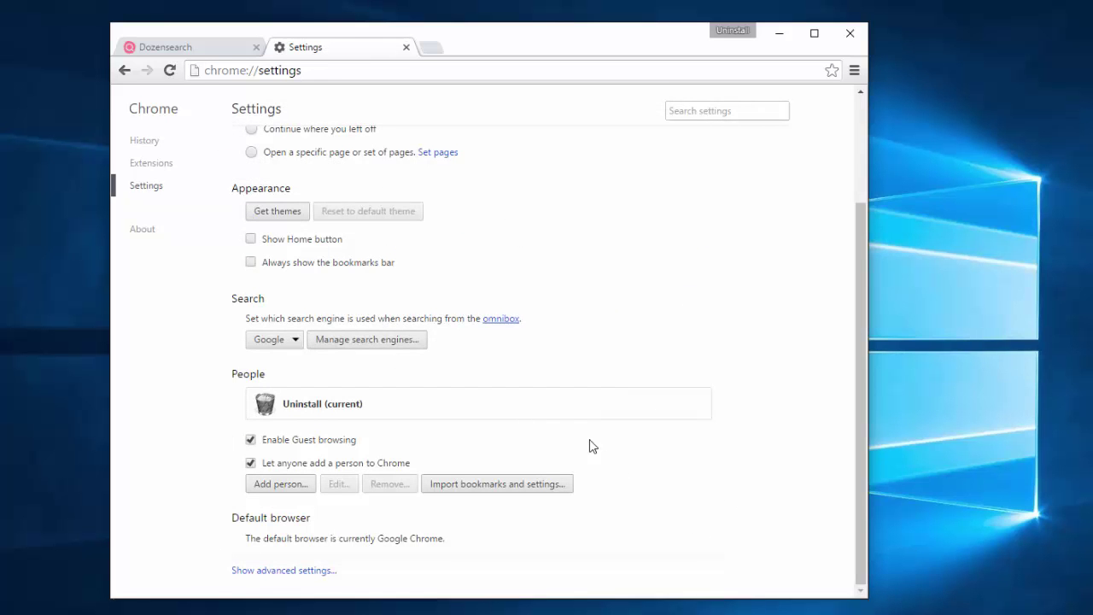
{"action": "scroll", "coordinate": [151, 163], "scroll_direction": "up", "scroll_amount": 3}
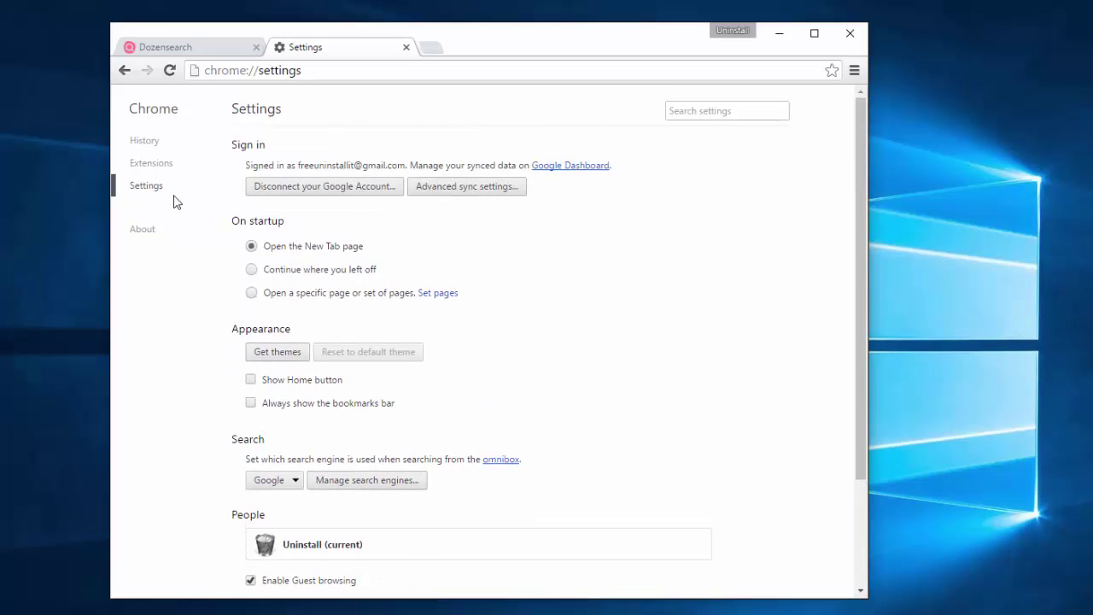
{"action": "left_click", "coordinate": [406, 46]}
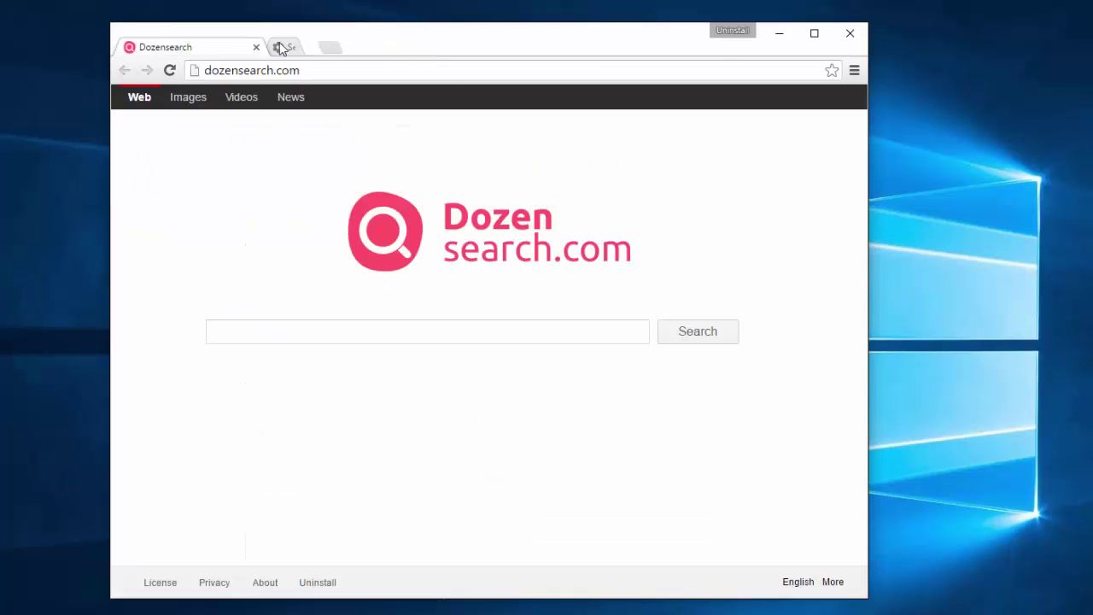